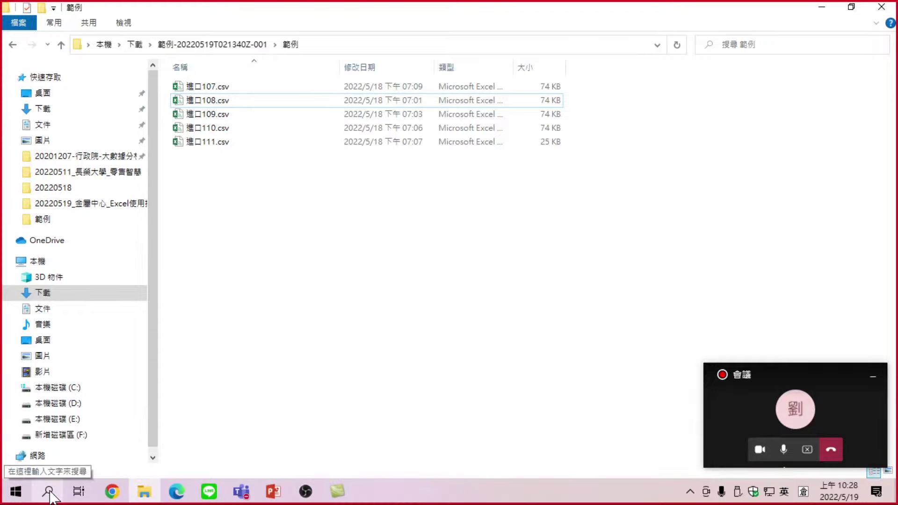
- Launch Excel 2016 from the Start menu's app list
click(16, 492)
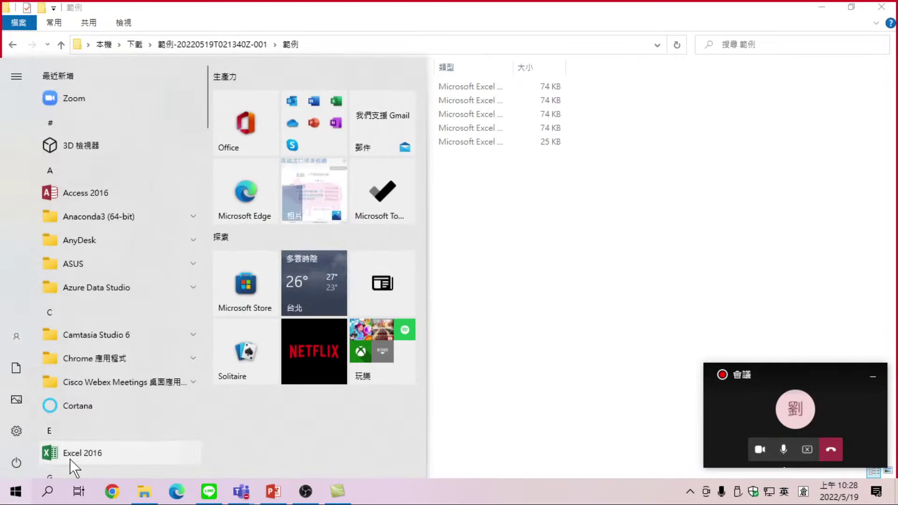
click(92, 453)
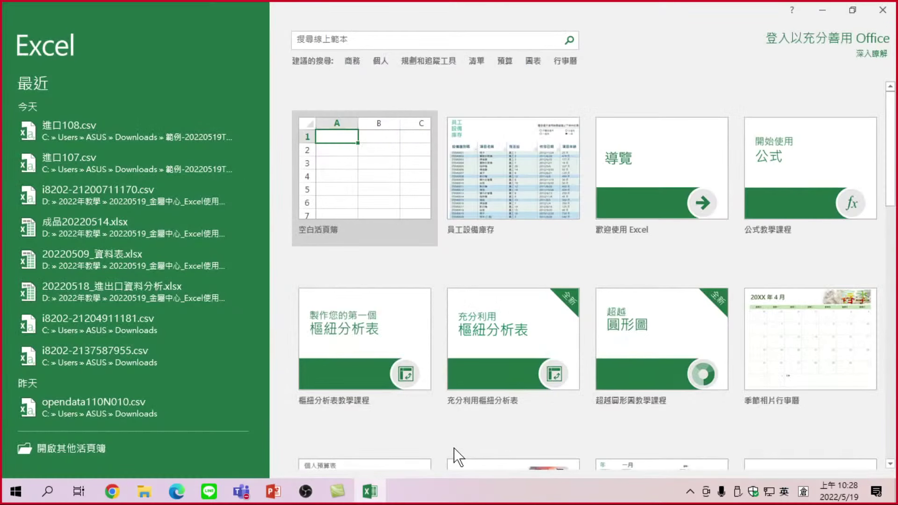
- Dismiss the activation notice and create the blank workbook 活頁簿1
click(598, 388)
click(369, 189)
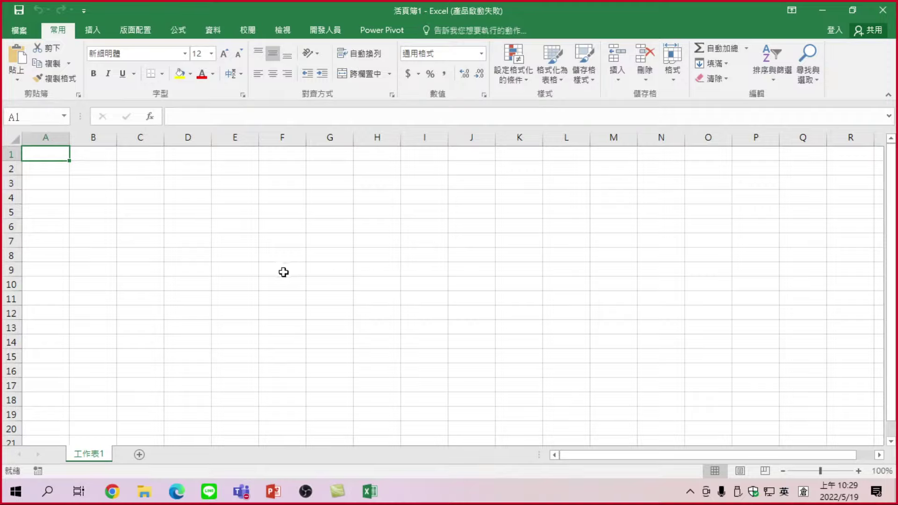
- Start a New Query from a CSV file via Data > New Query > From File > From CSV
click(218, 28)
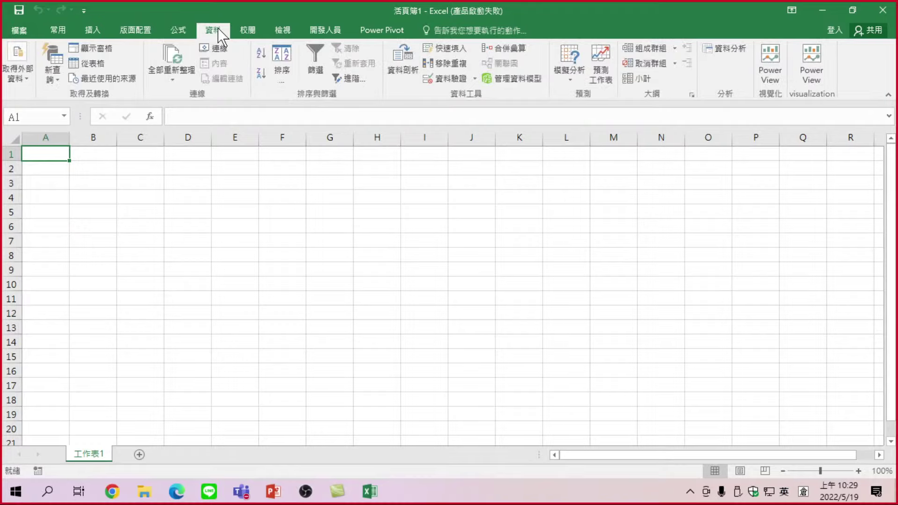
click(54, 77)
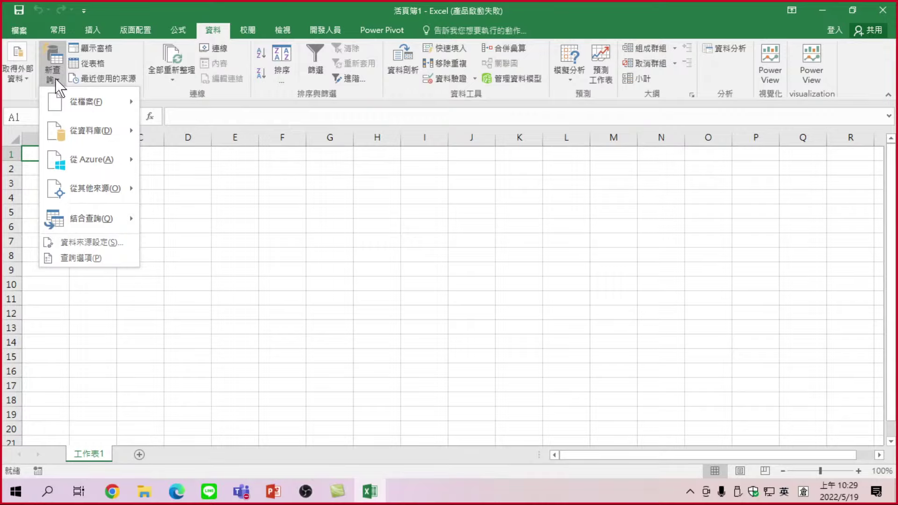
mouse_move(88, 102)
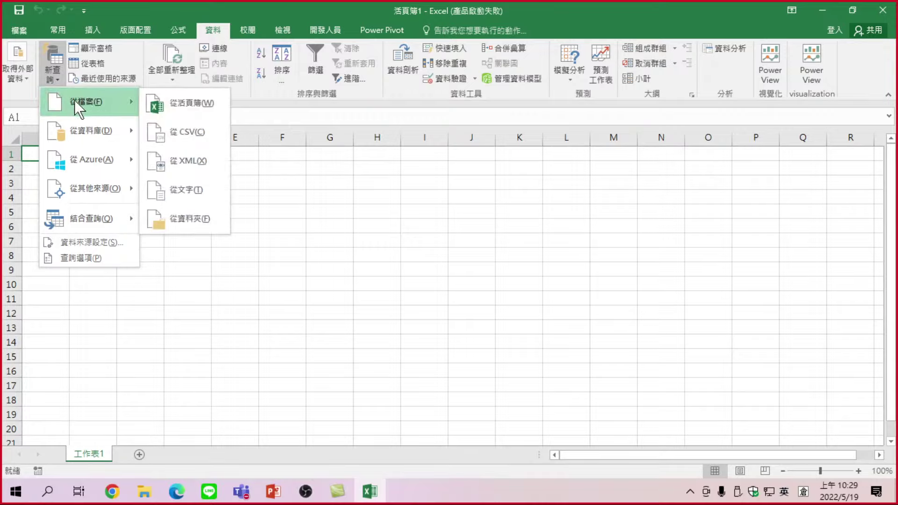
click(196, 137)
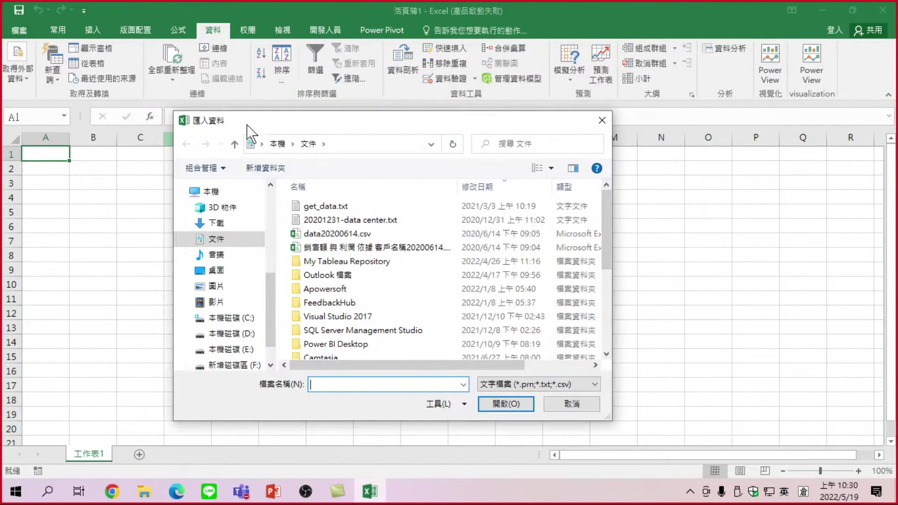
- Import 進口107.csv from Downloads > 範例-20220519T021340Z-001 > 範例 and preview it
click(216, 224)
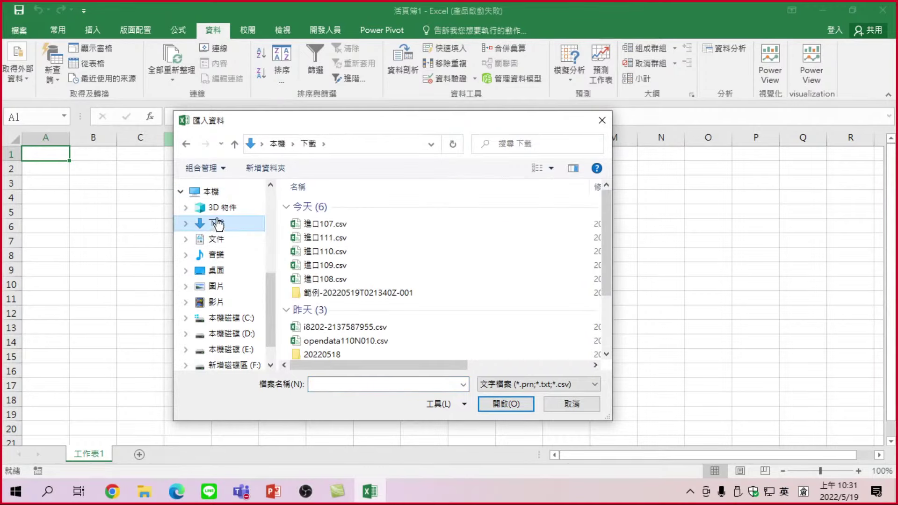
double_click(318, 293)
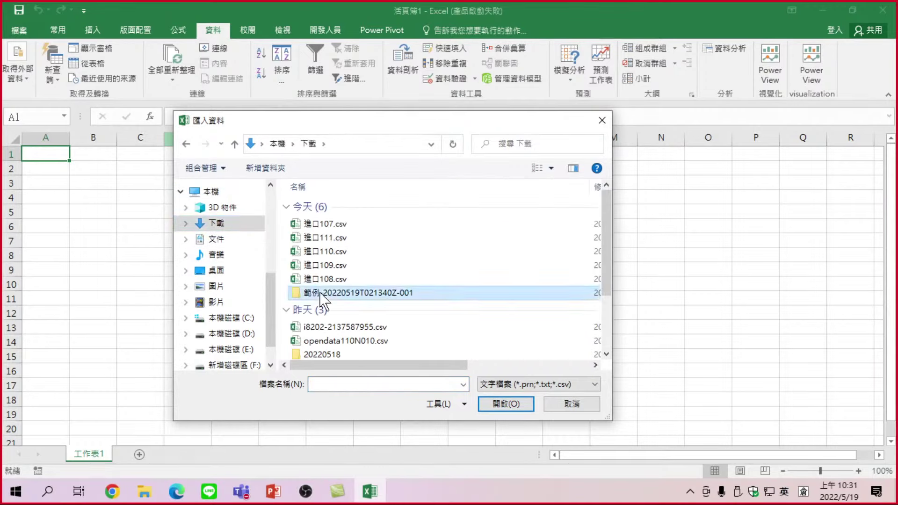
double_click(312, 208)
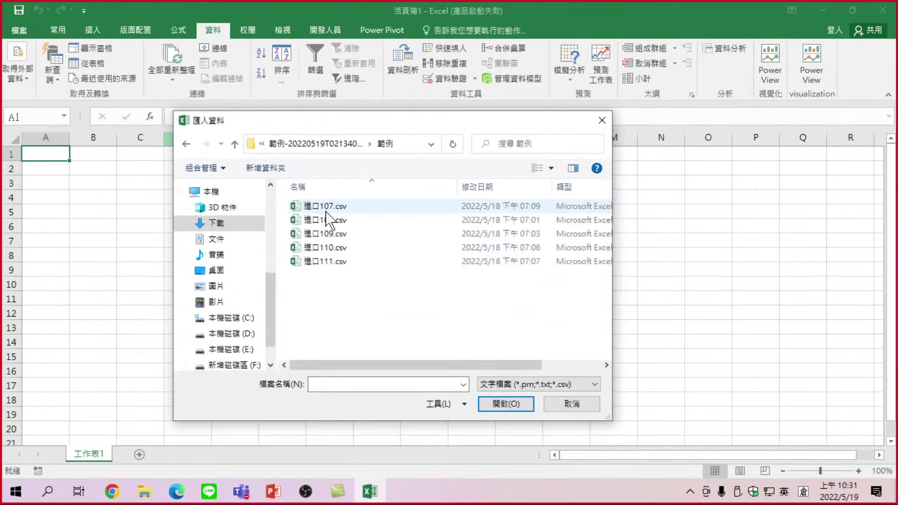
click(321, 206)
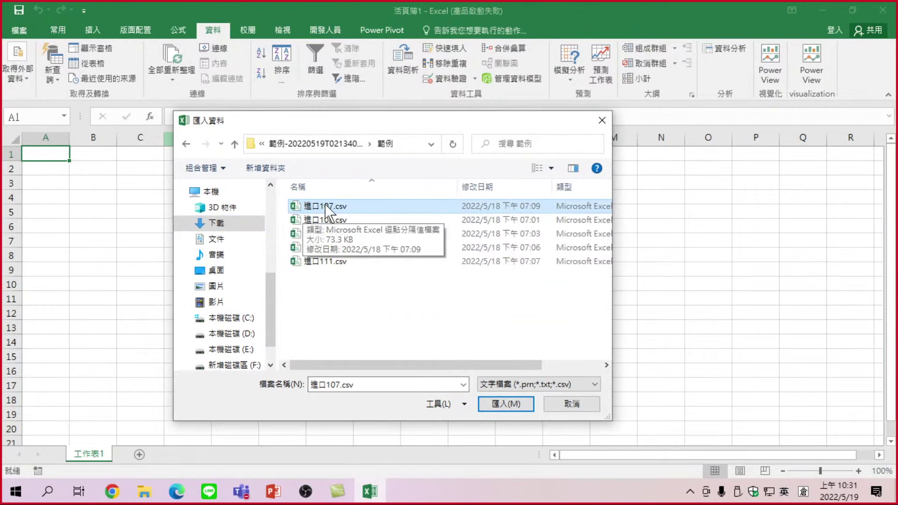
click(495, 404)
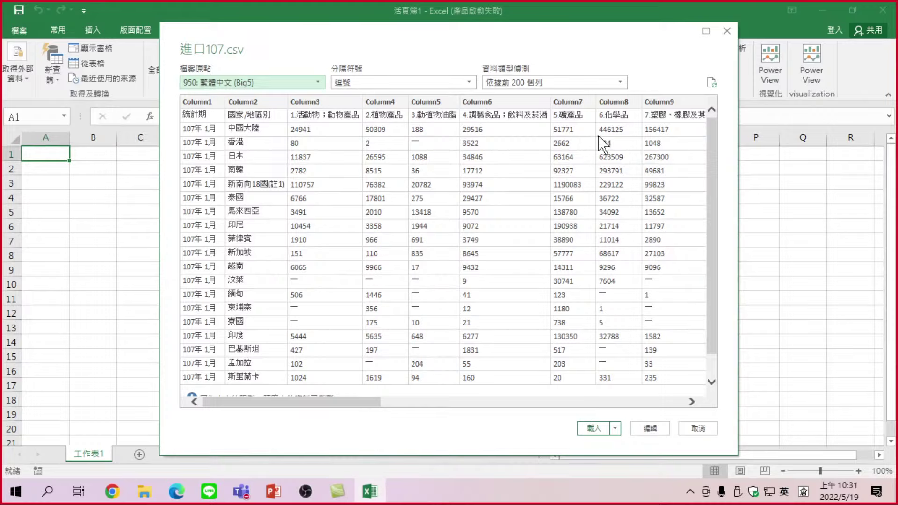
- Load the 進口107 data as a table on a new sheet renamed 進口資料
click(593, 428)
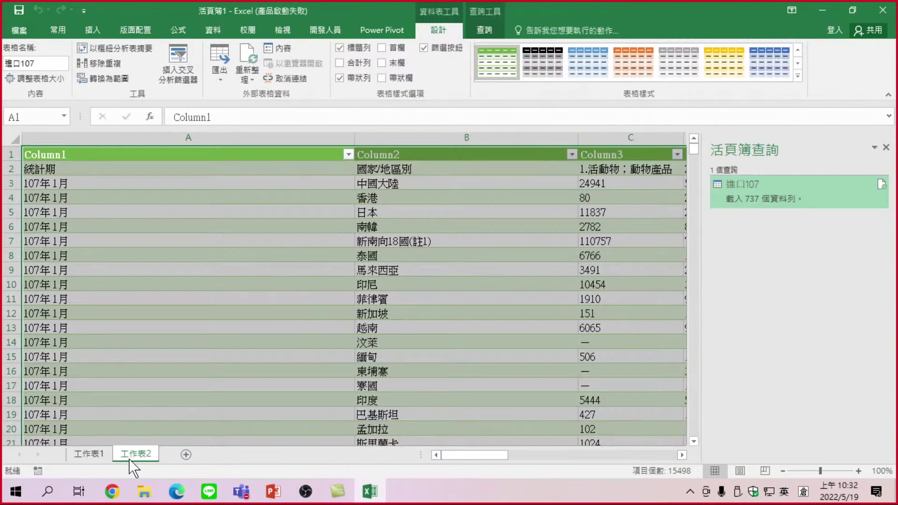
double_click(137, 455)
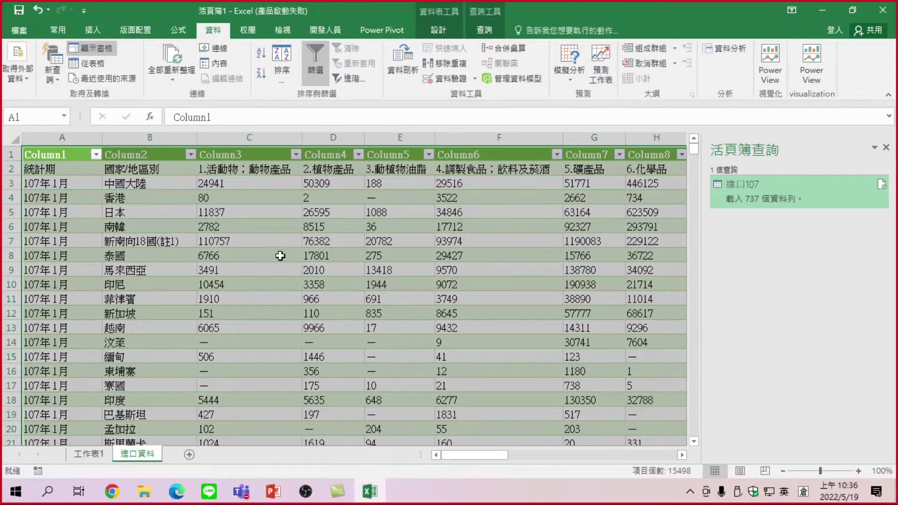
click(886, 148)
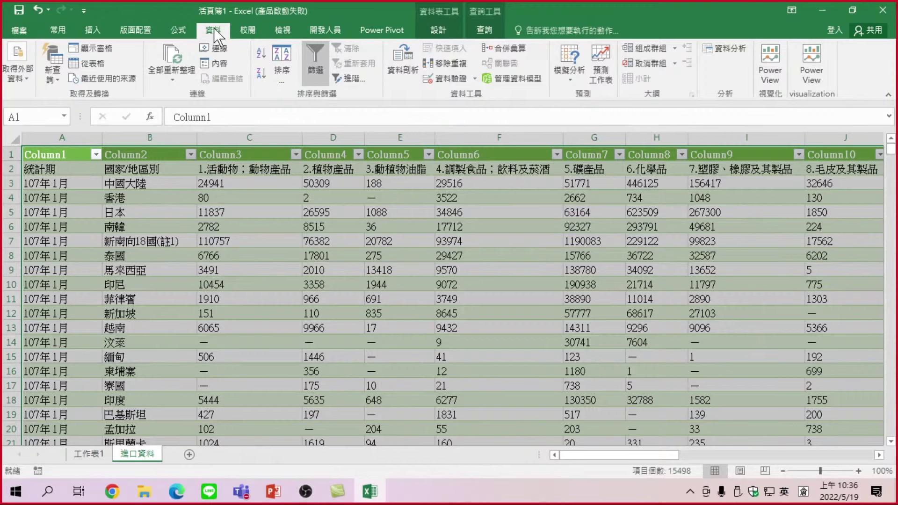
- Show the workbook queries and open 進口107 in the Power Query Editor
click(96, 50)
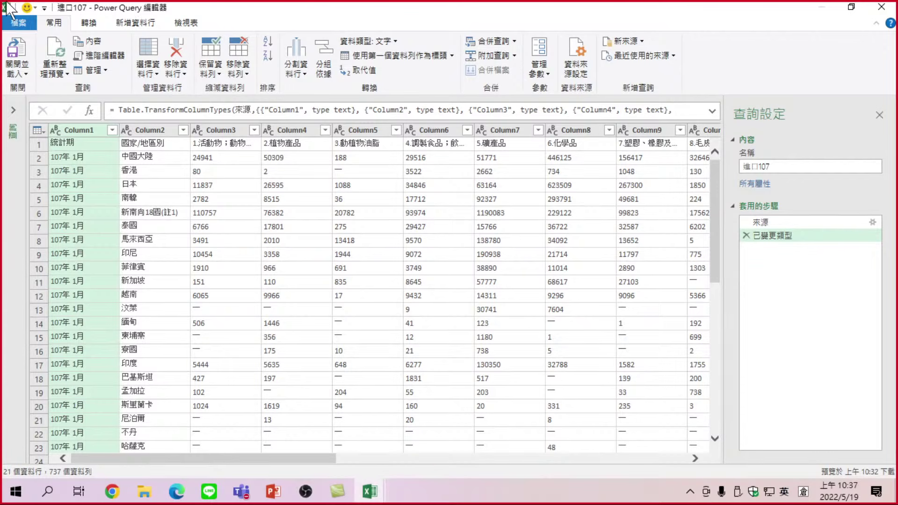
mouse_move(189, 16)
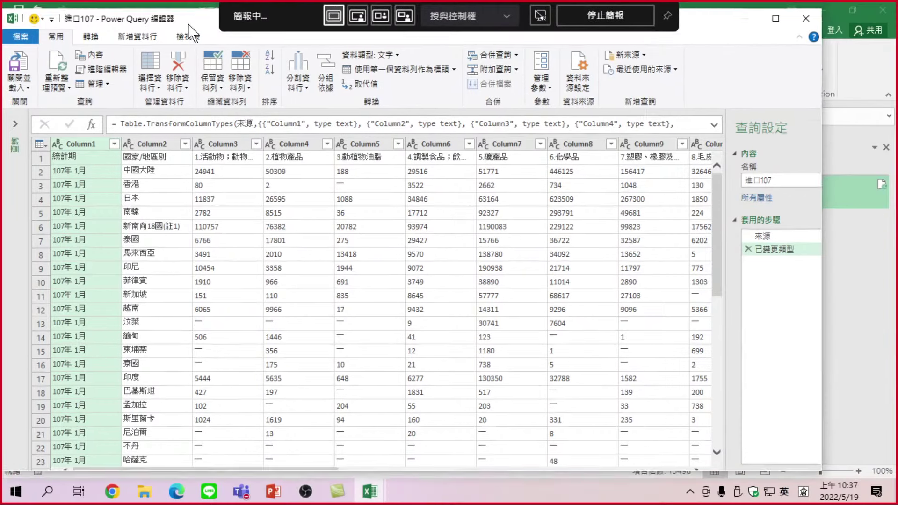
- Restore the maximized Power Query Editor window so the Excel sheet is visible behind it
drag(186, 10, 260, 136)
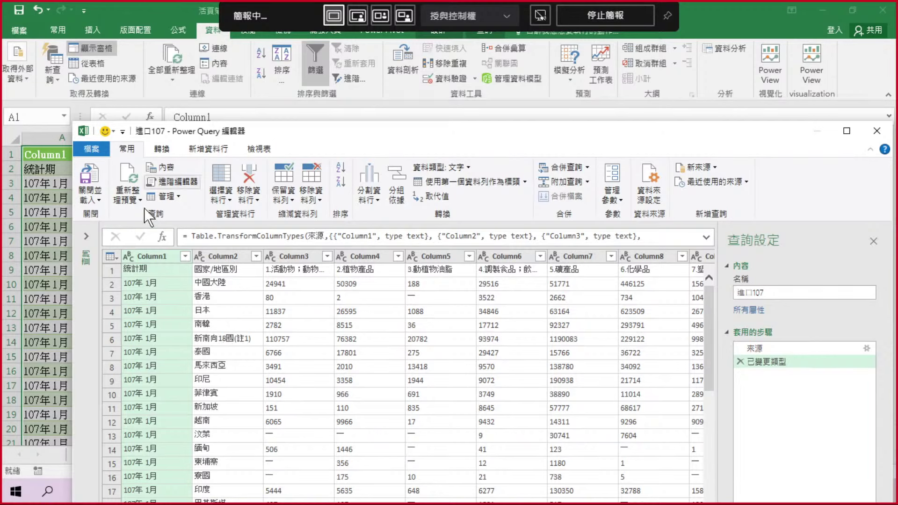
- Promote the first row to headers so columns read 統計期, 國家/地區別 and the product categories
drag(333, 139, 308, 90)
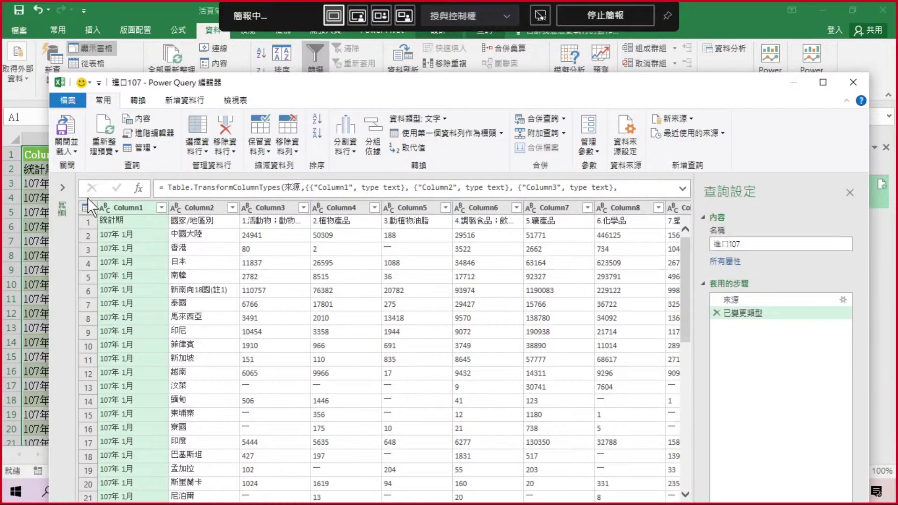
click(92, 209)
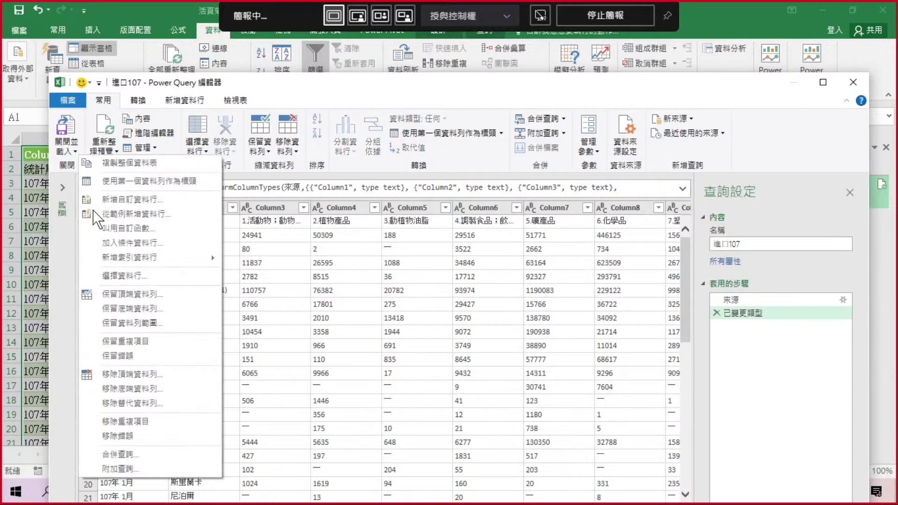
click(164, 186)
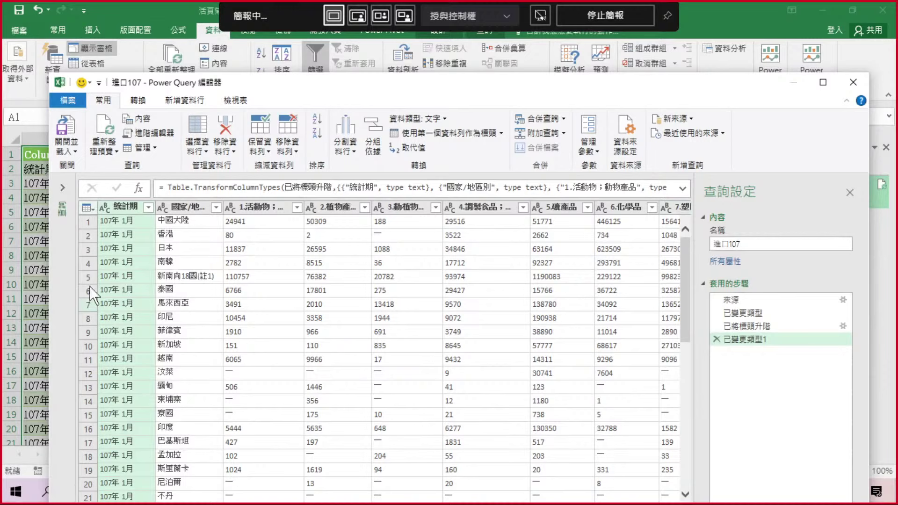
click(92, 210)
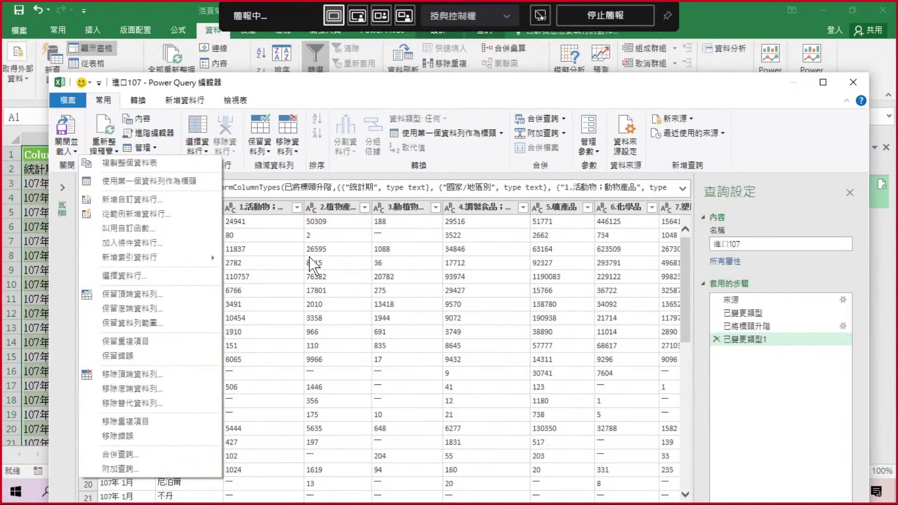
click(338, 303)
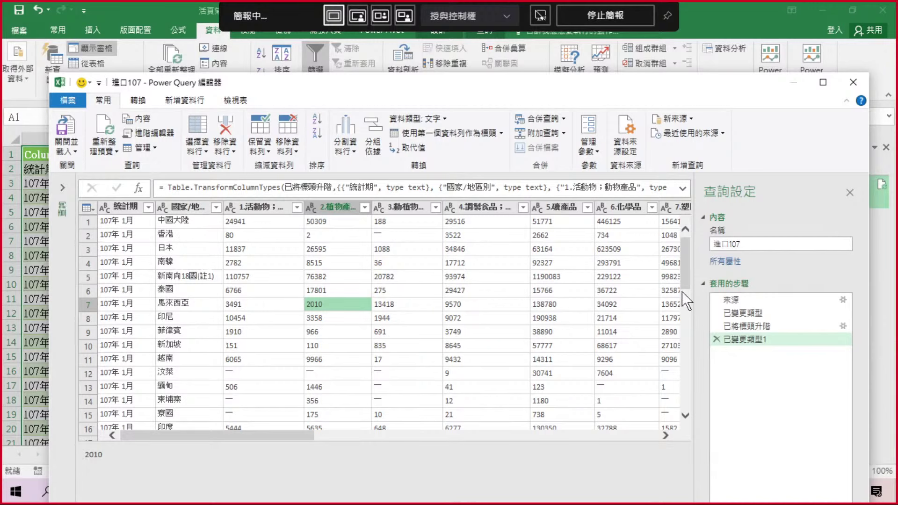
- Select the 已將標頭升階 step in Applied Steps to preview the promoted headers
click(757, 326)
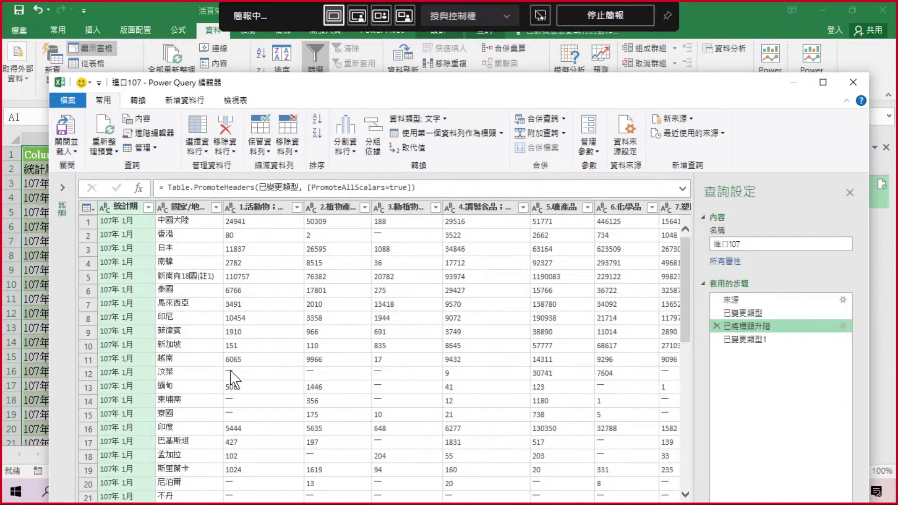
- Select the 已變更類型1 step, where 統計期 and 國家/地區別 are typed as text
click(763, 339)
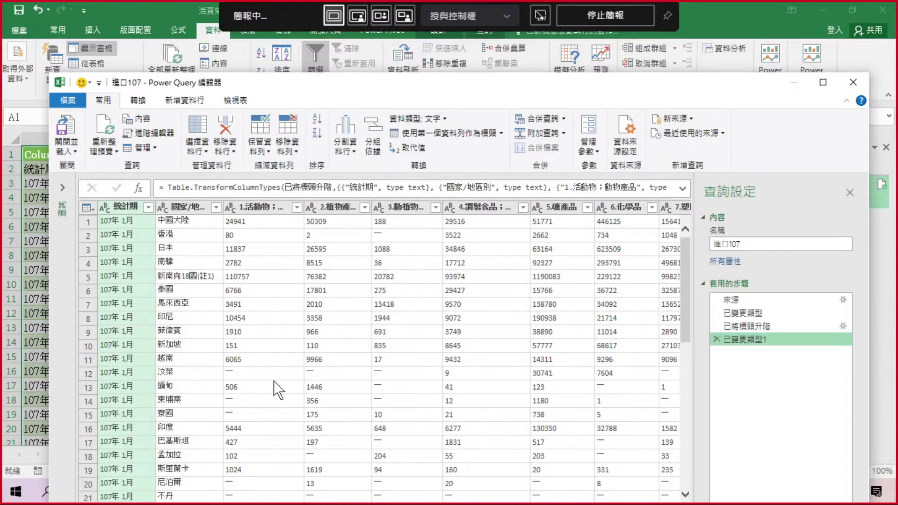
- Copy the dash value from row 12 and select the 1.活動物；動物產品 column
right_click(228, 372)
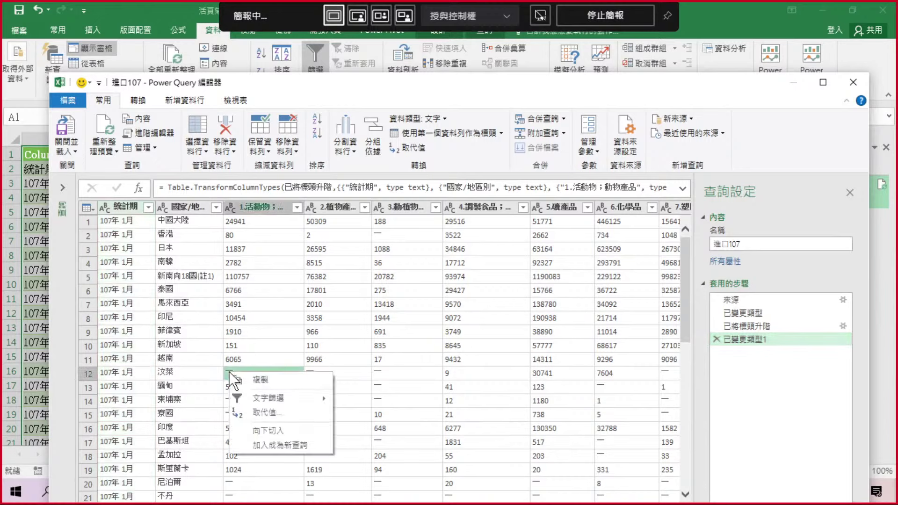
click(257, 380)
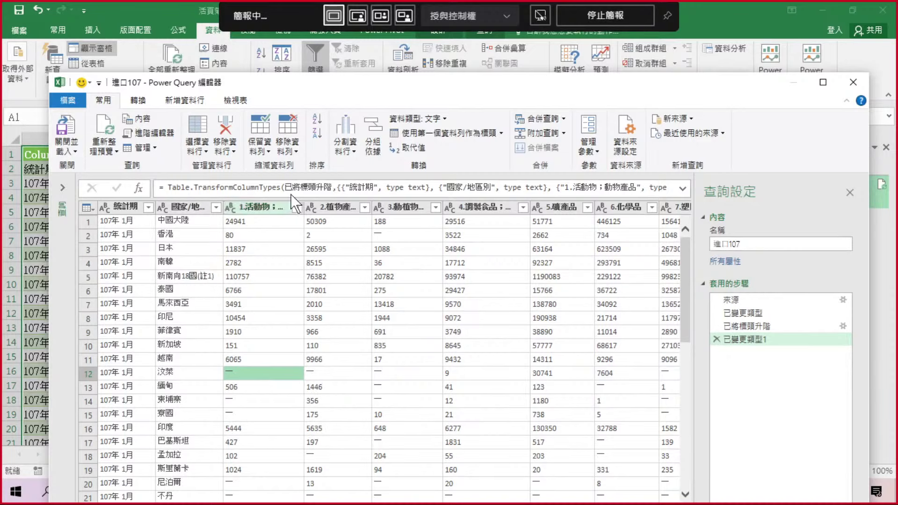
click(261, 211)
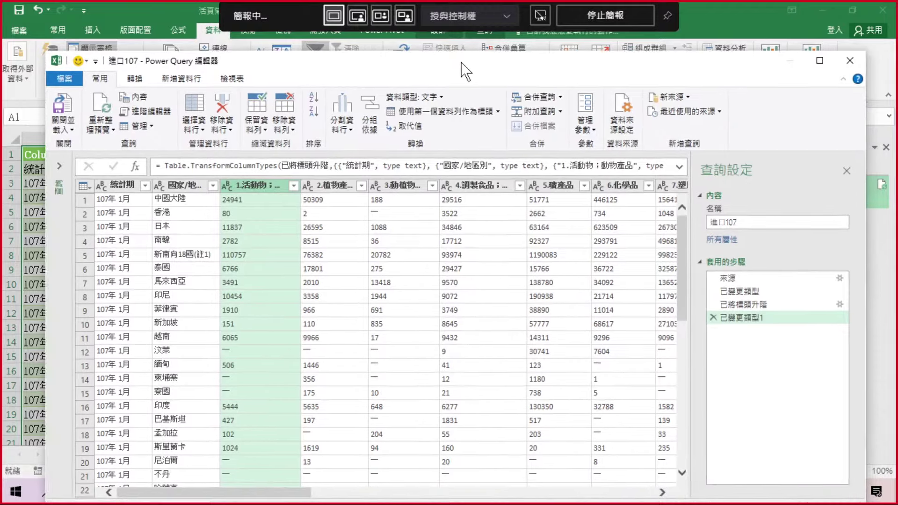
- Extend the column selection from 1.活動物；動物產品 across to 19.其他
mouse_move(470, 91)
mouse_down()
mouse_move(464, 60)
mouse_move(497, 135)
mouse_move(468, 65)
mouse_up()
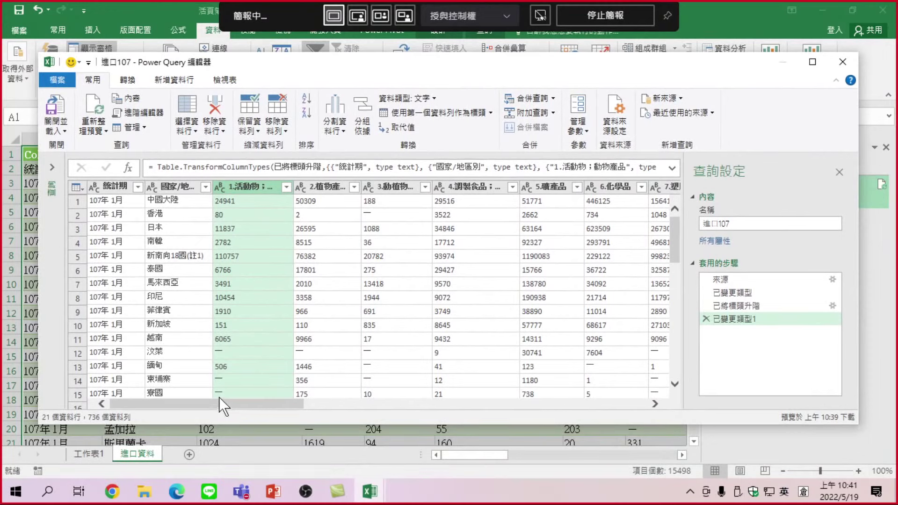
drag(153, 404, 565, 433)
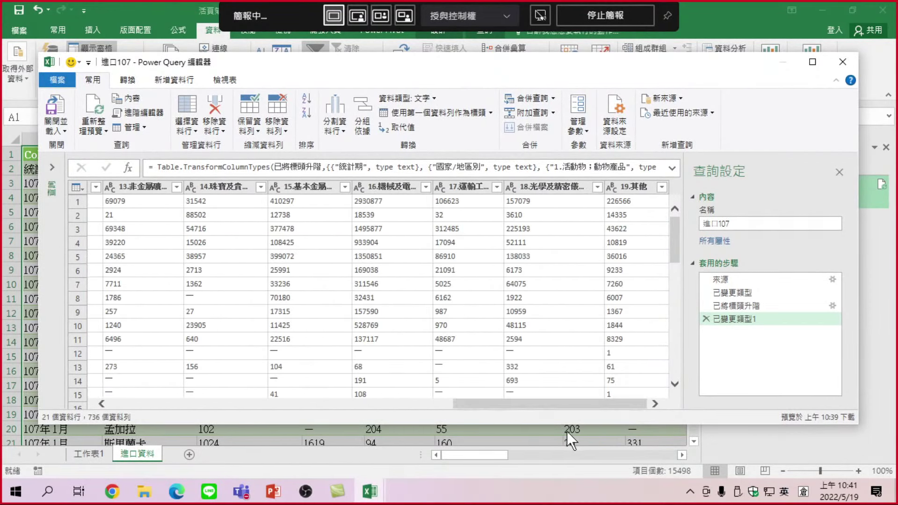
shift+click(634, 190)
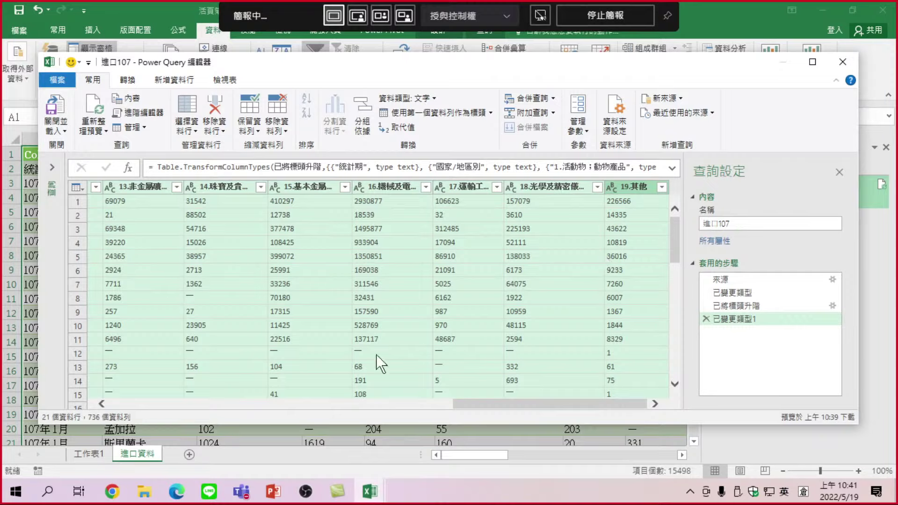
- Replace '-' with 0 in all selected numeric columns using 取代值
right_click(387, 192)
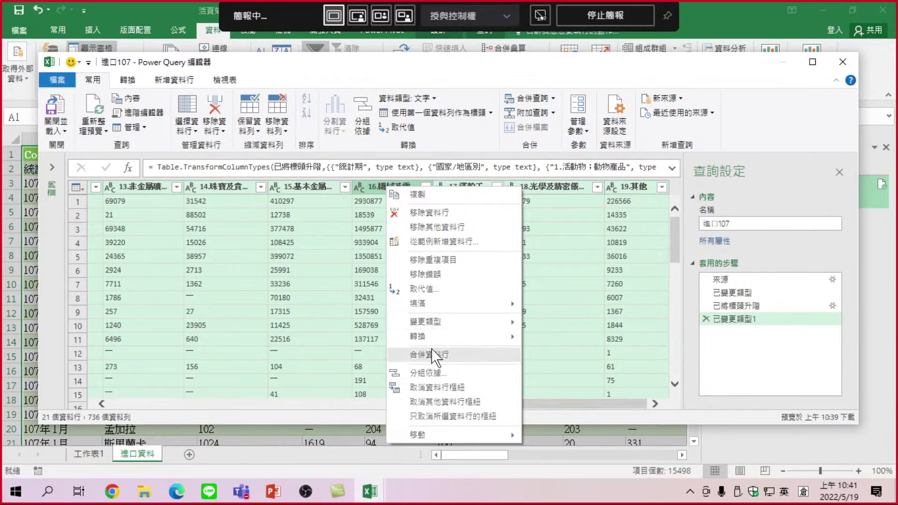
click(442, 287)
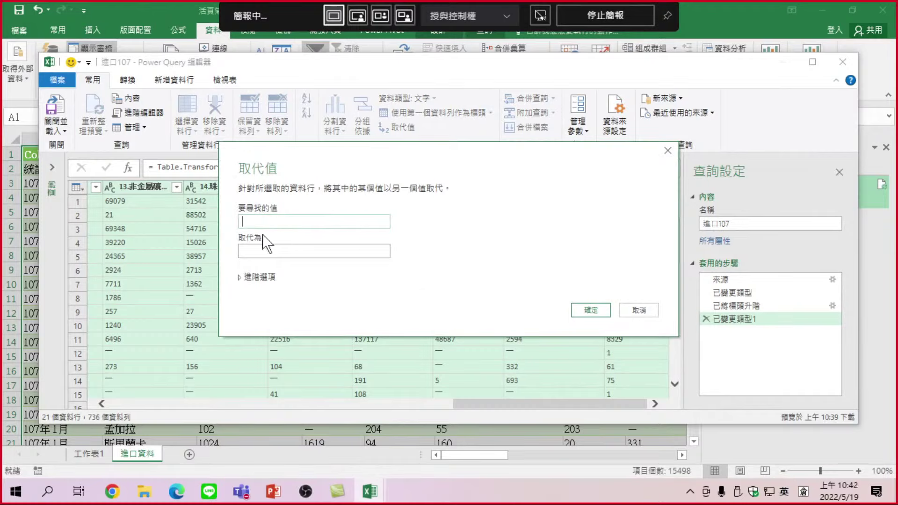
text(-)
click(258, 251)
click(264, 252)
text(0)
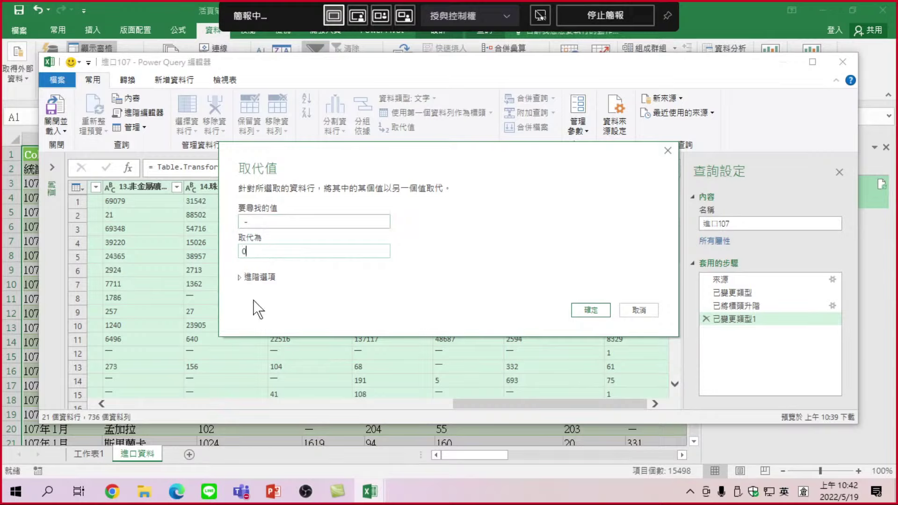
click(596, 308)
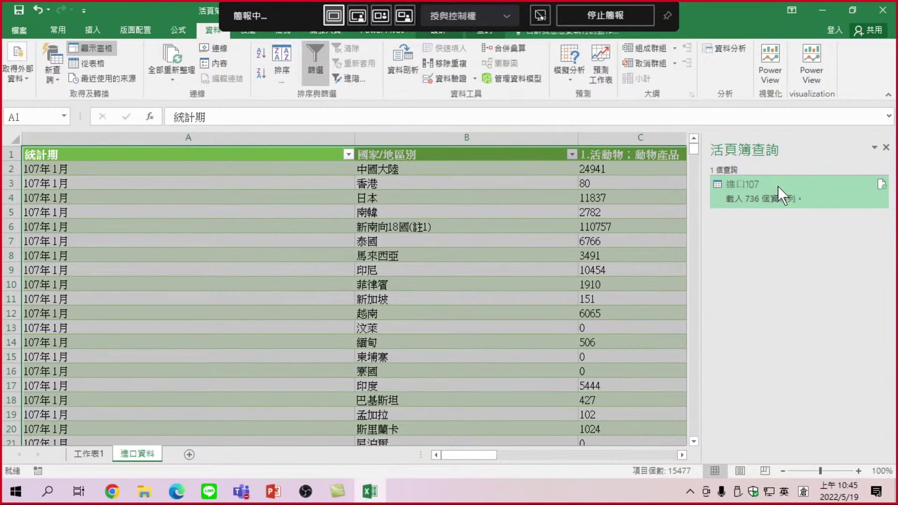
- Open the 進口107 query from the Workbook Queries pane for editing
double_click(776, 195)
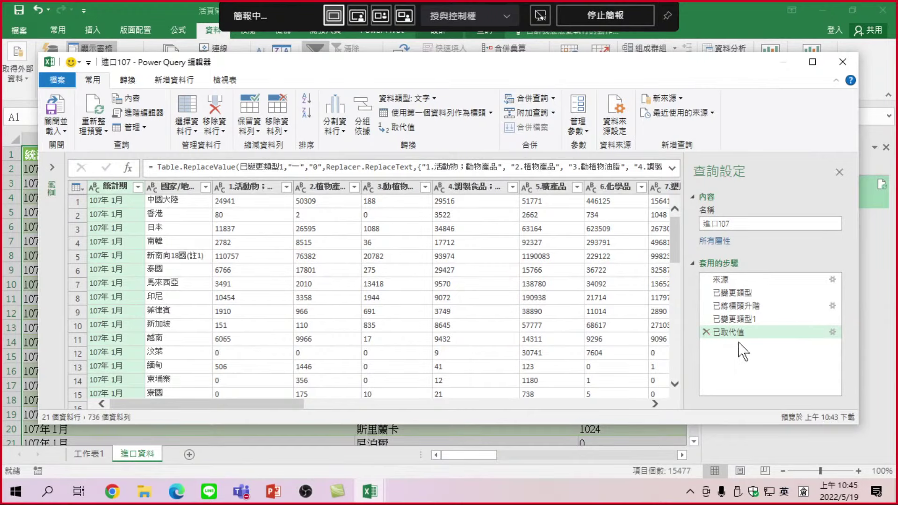
- Delete the 已取代值, 已變更類型1 and 已將標頭升階 steps from Applied Steps
mouse_move(733, 292)
click(706, 332)
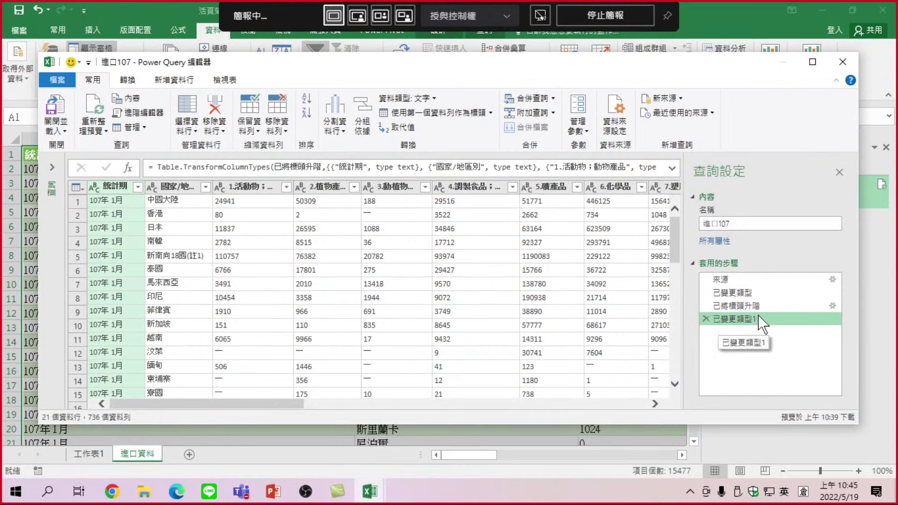
click(706, 319)
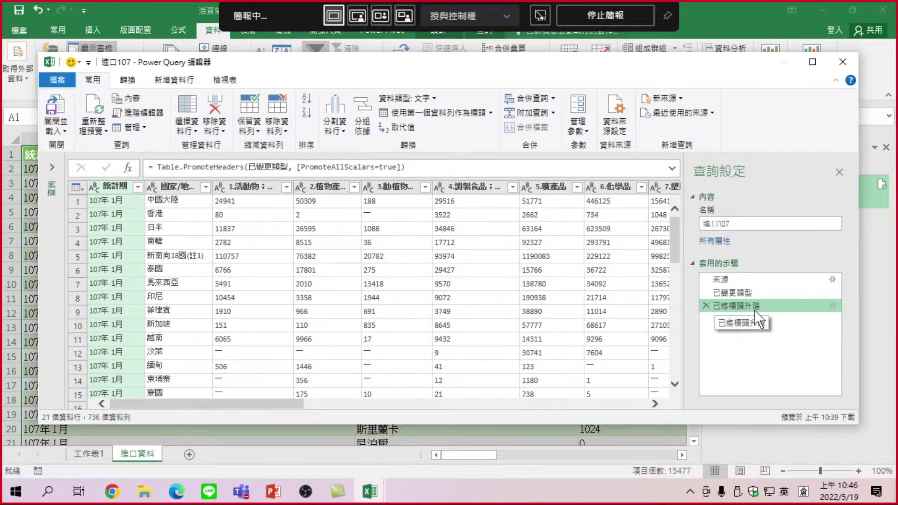
click(706, 306)
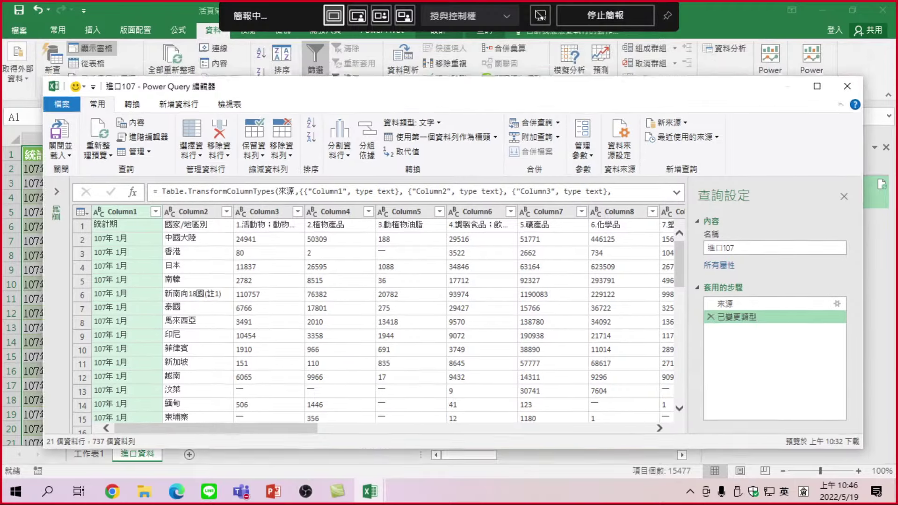
drag(392, 63, 413, 132)
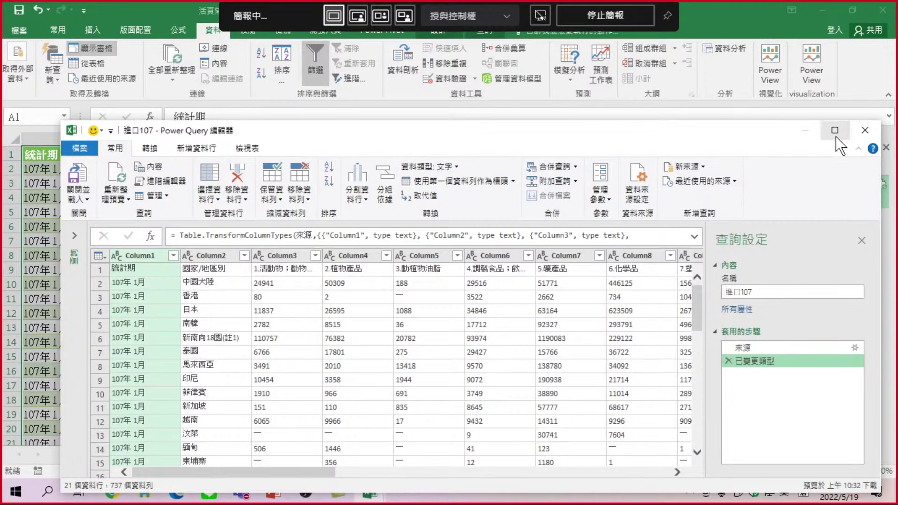
drag(734, 134, 705, 80)
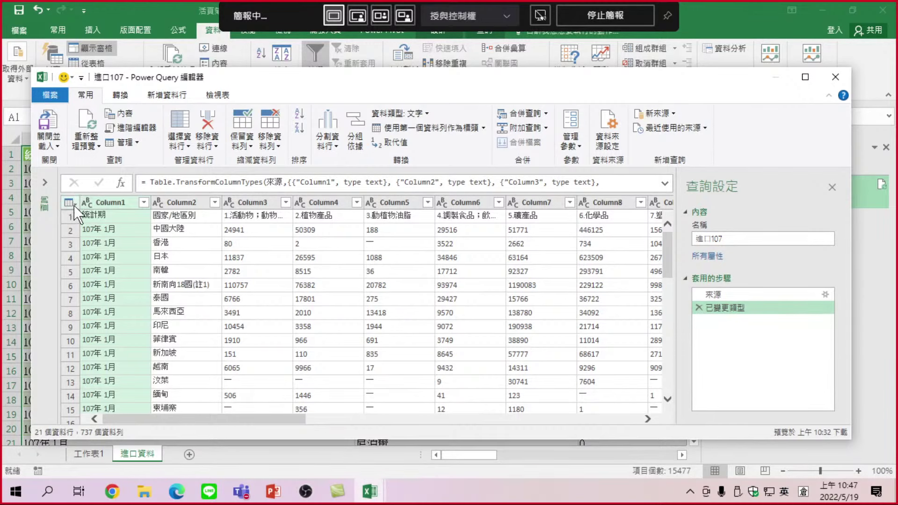
- Apply 使用第一個資料列作為標頭 from the table corner menu to promote the headers
click(74, 206)
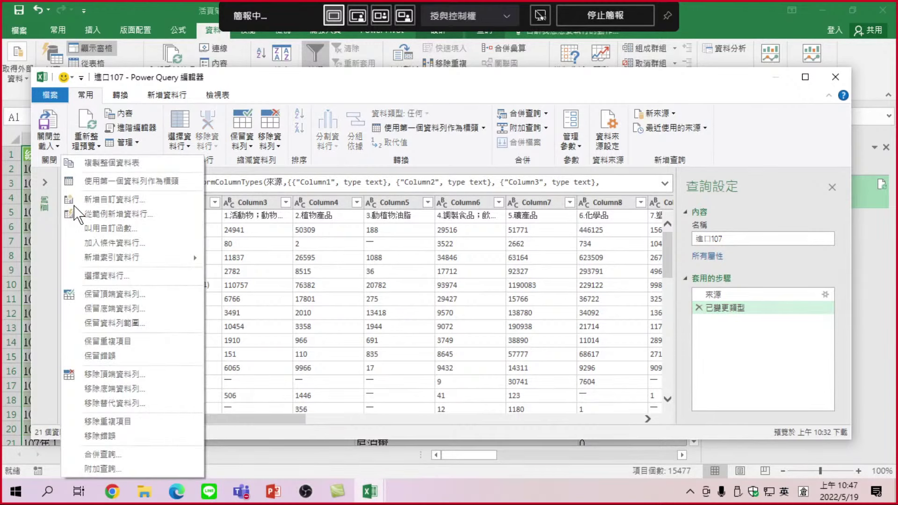
click(260, 242)
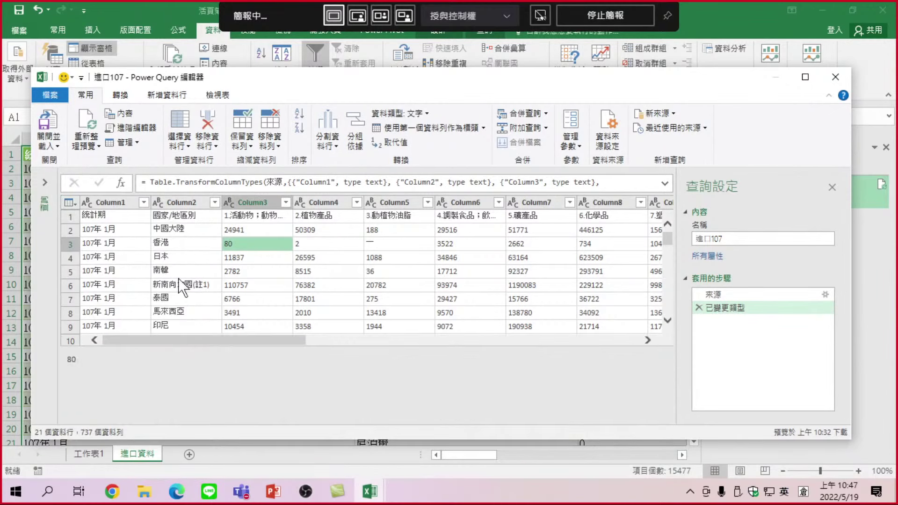
click(68, 204)
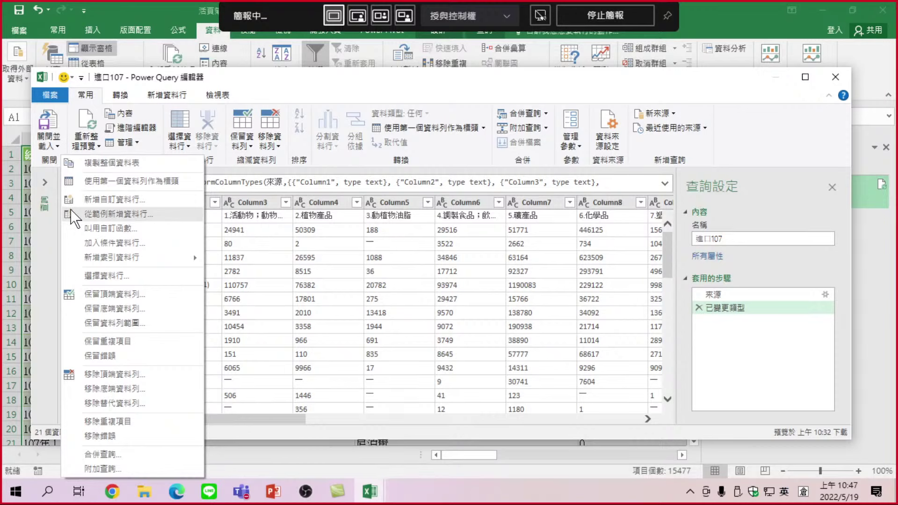
key(Escape)
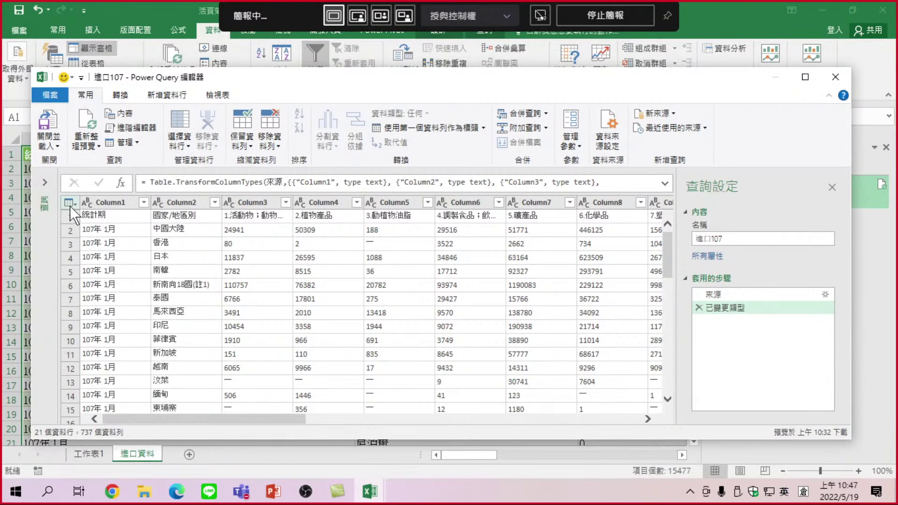
click(69, 202)
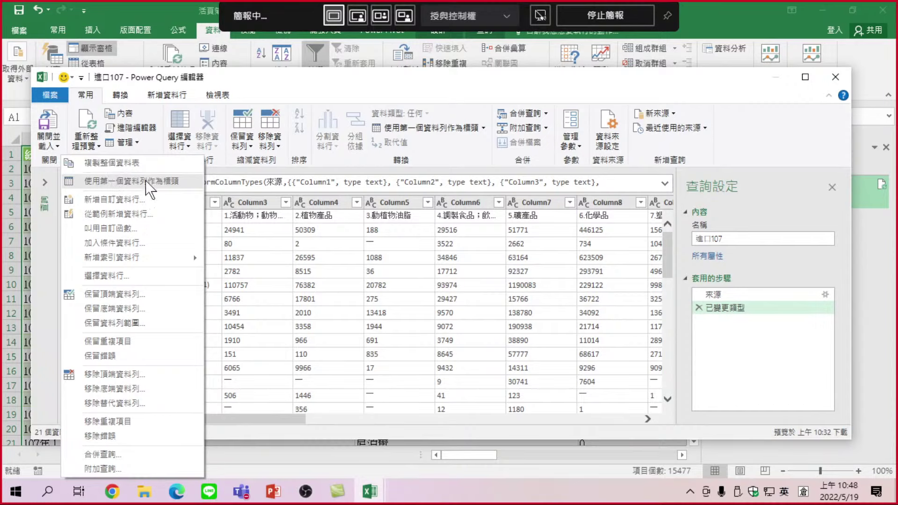
click(145, 182)
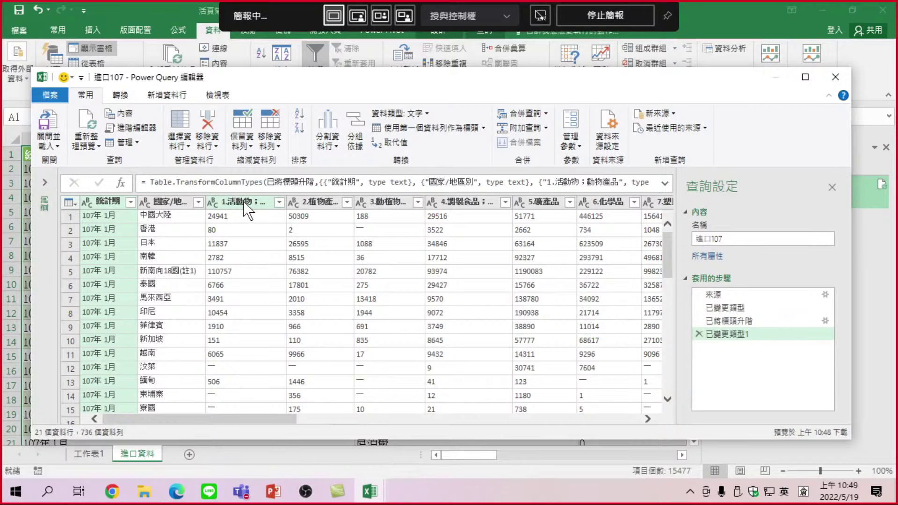
- Select the item columns 1.活動物 through 19.其他
click(243, 201)
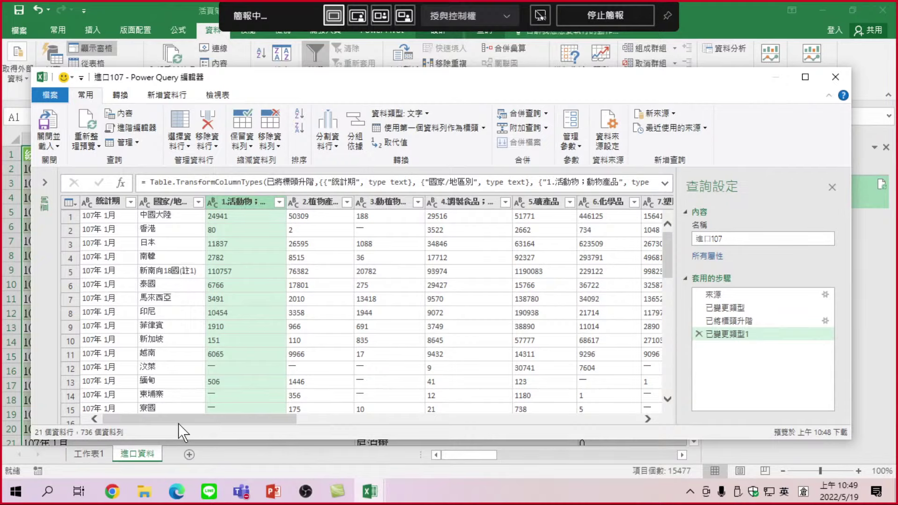
drag(140, 420, 543, 423)
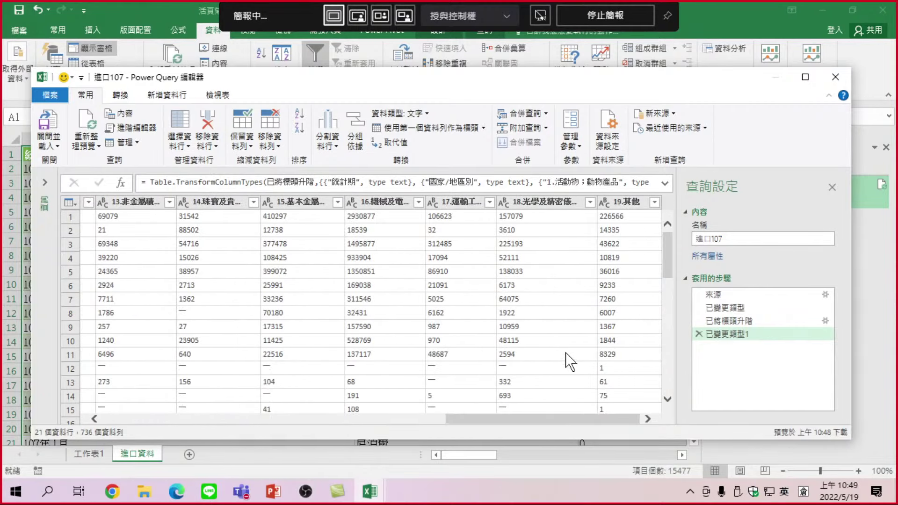
shift+click(627, 199)
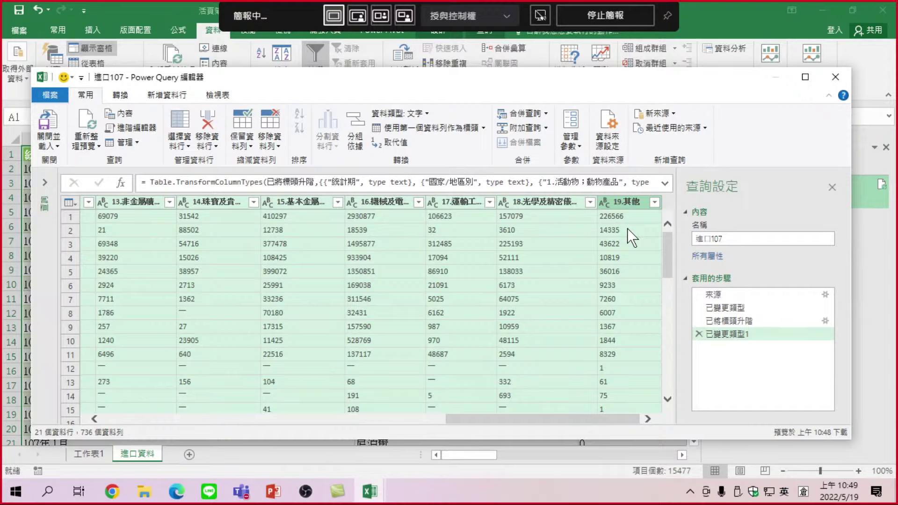
- Add a 取代值 step replacing '-' with an empty value in the item columns
right_click(530, 201)
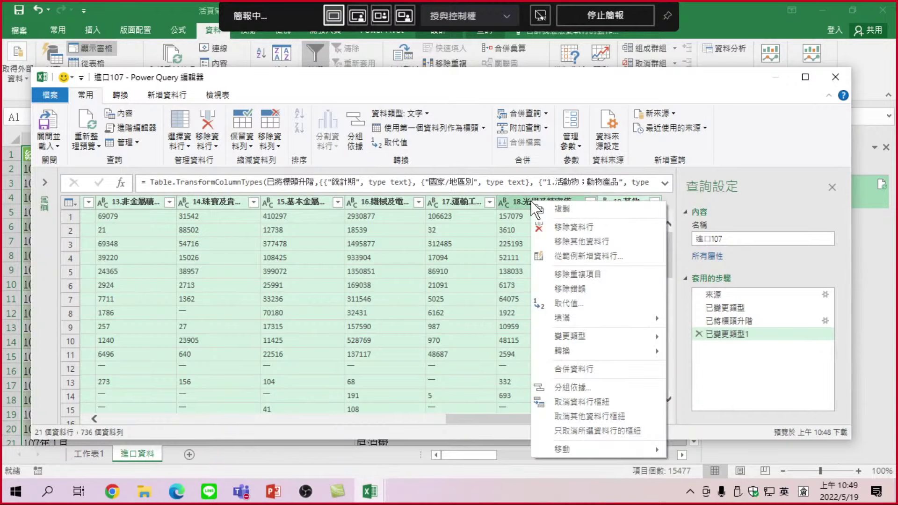
click(566, 303)
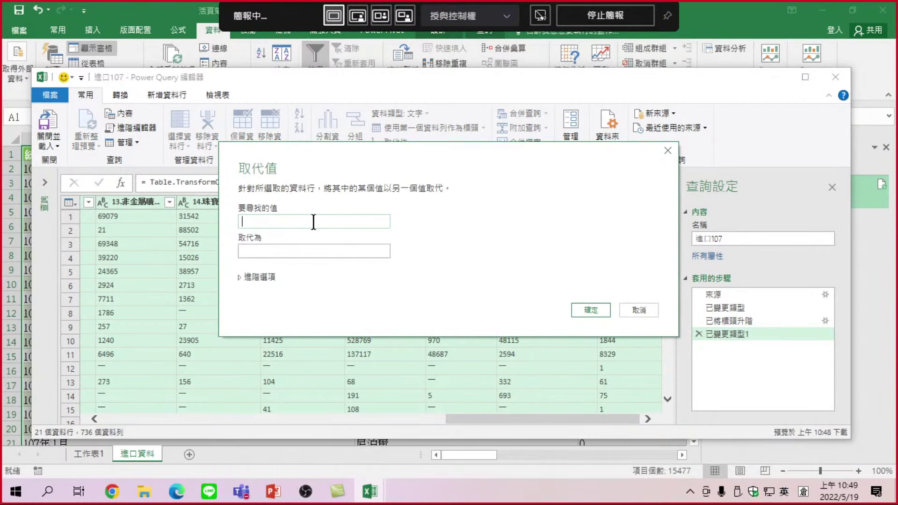
text(-)
click(590, 311)
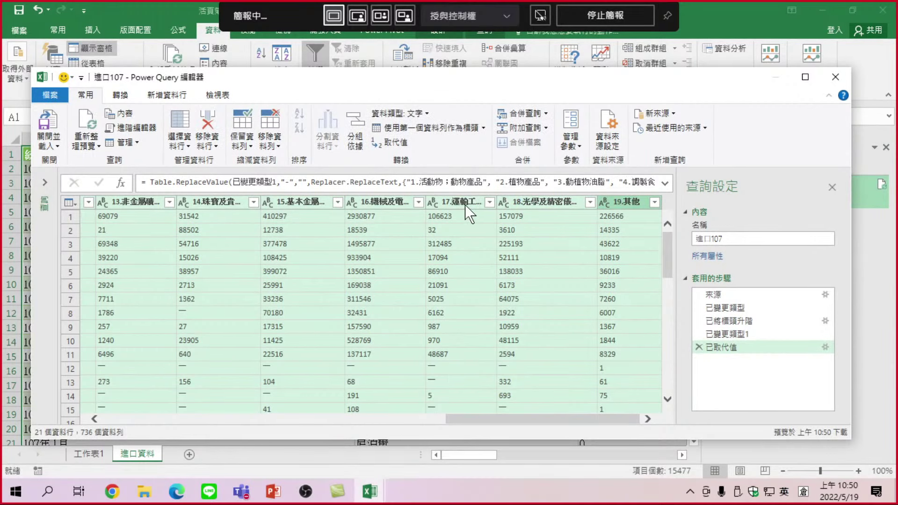
right_click(451, 365)
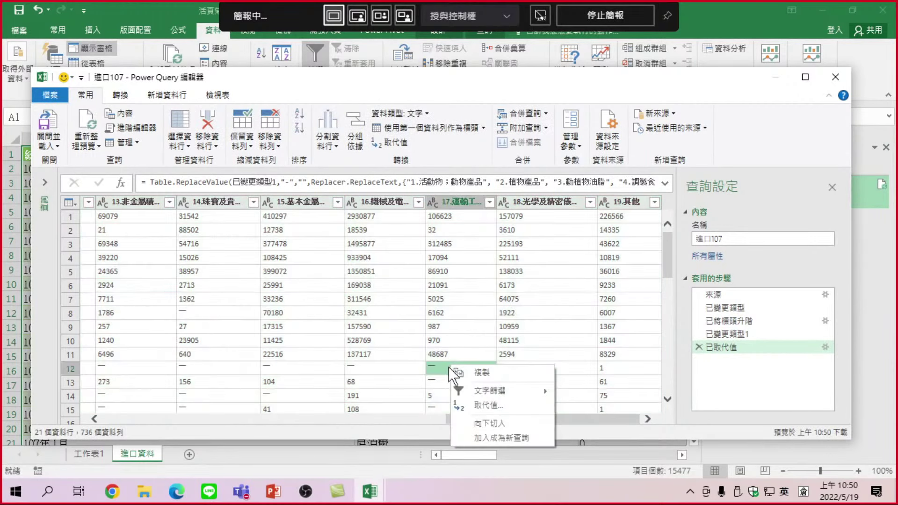
click(479, 372)
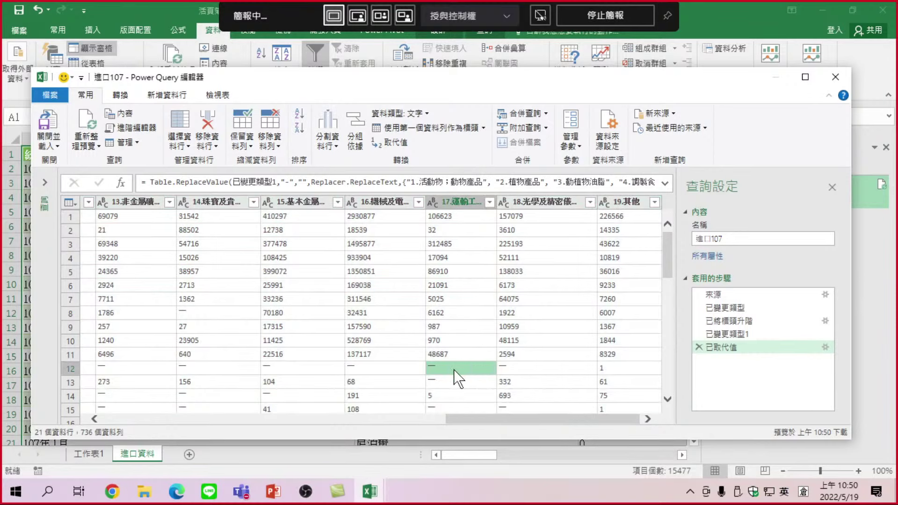
mouse_move(481, 418)
mouse_down()
mouse_move(177, 417)
mouse_move(133, 409)
mouse_move(338, 416)
mouse_up()
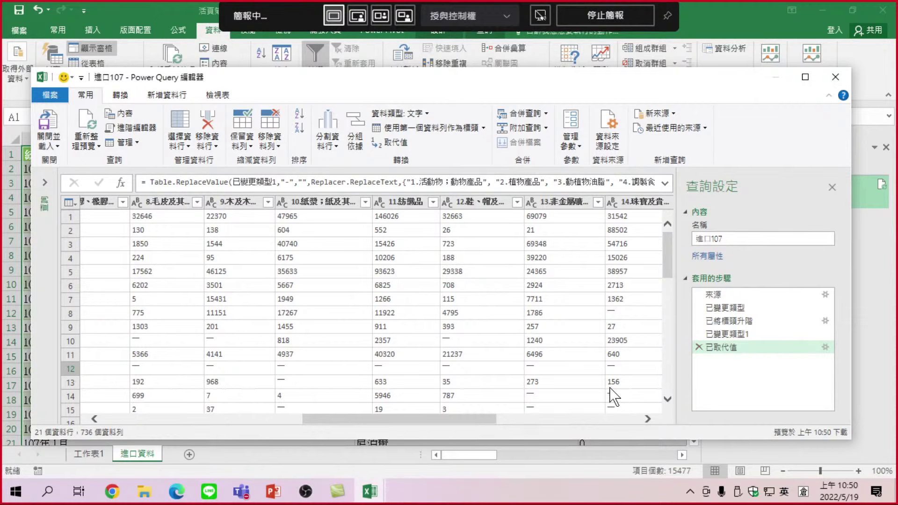
right_click(445, 339)
click(481, 345)
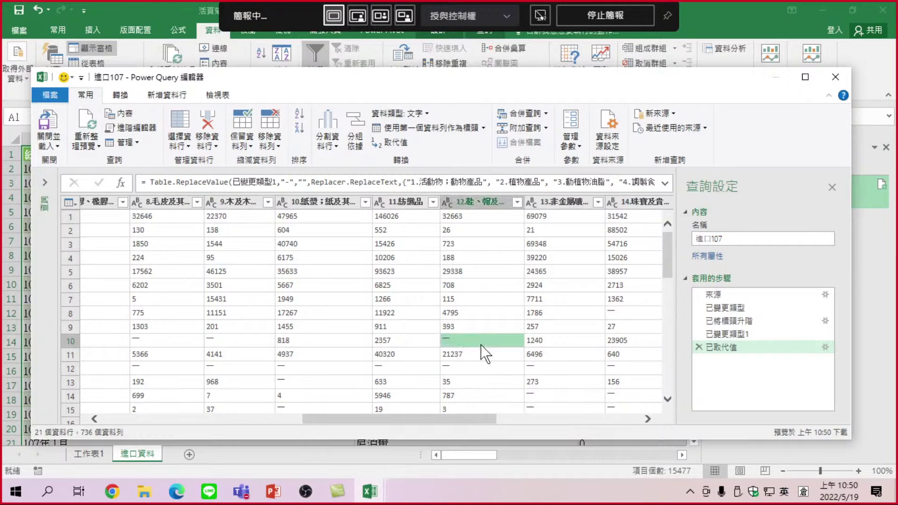
- Change the 已取代值 step to find the copied long dash '—' instead of '-'
double_click(726, 348)
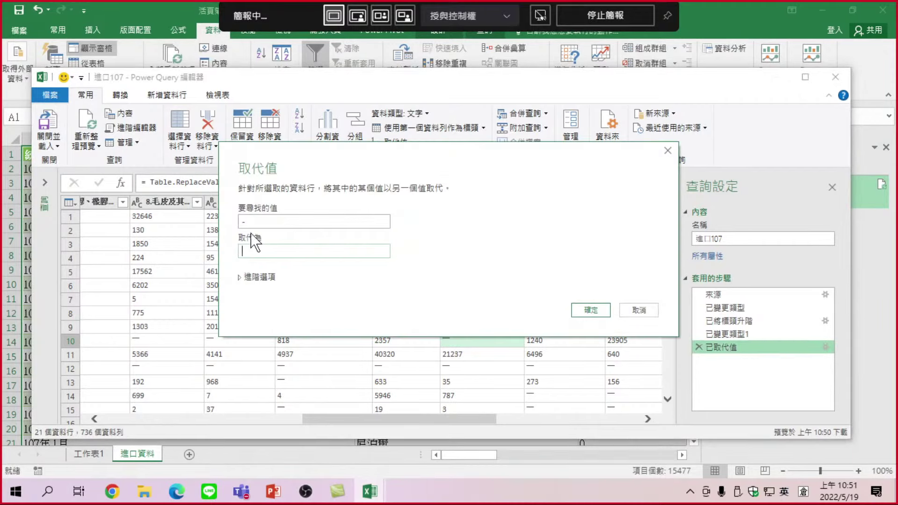
double_click(269, 220)
key(Right)
click(592, 307)
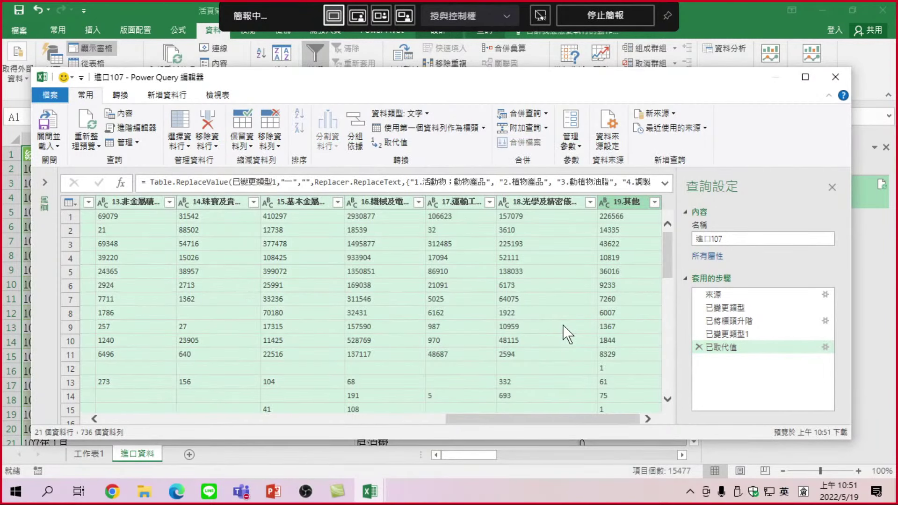
- Set the 已取代值 step's replacement value to 0 for the long dashes
click(725, 346)
double_click(725, 346)
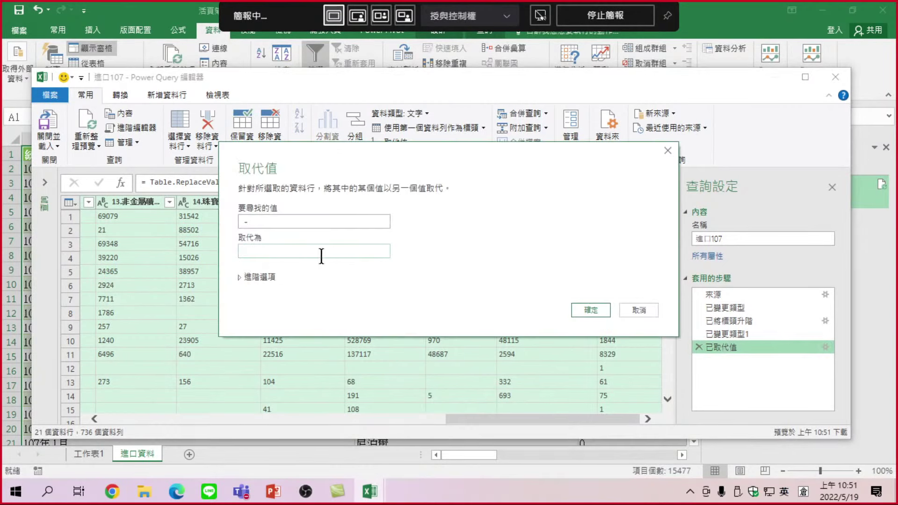
click(270, 250)
text(0)
click(638, 309)
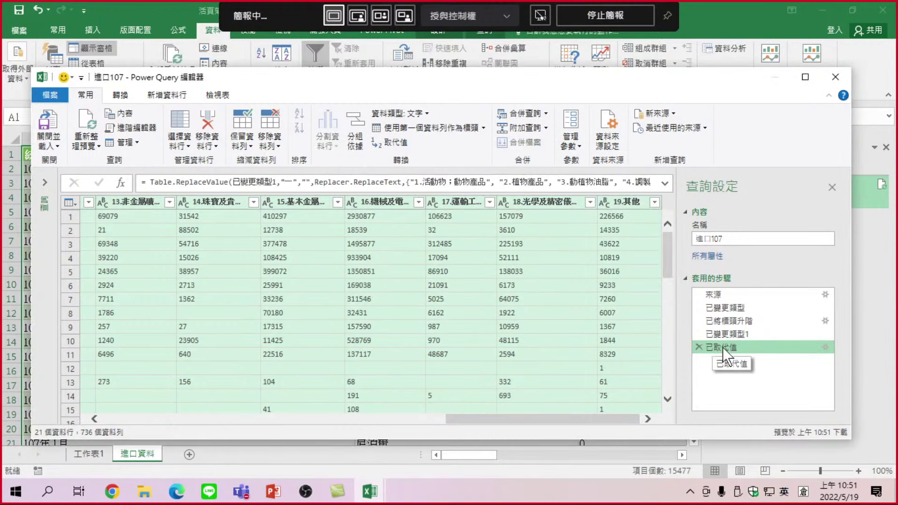
double_click(728, 348)
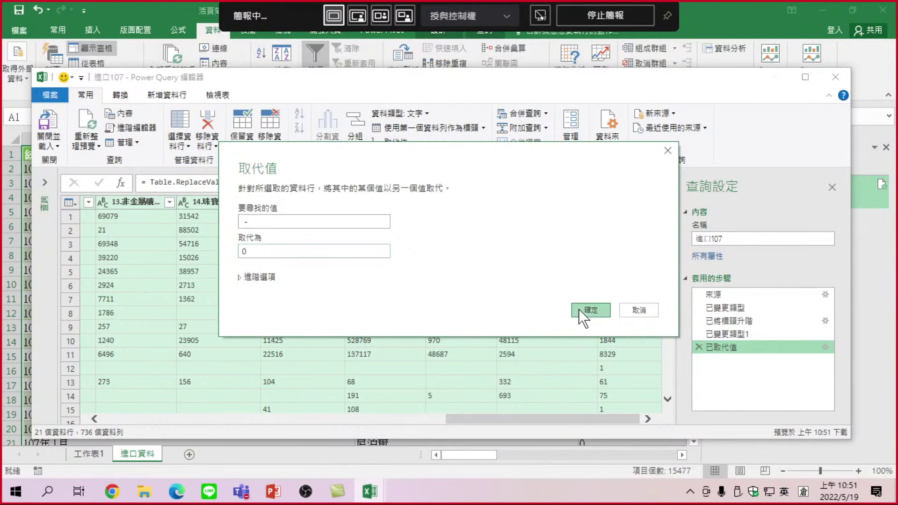
click(580, 310)
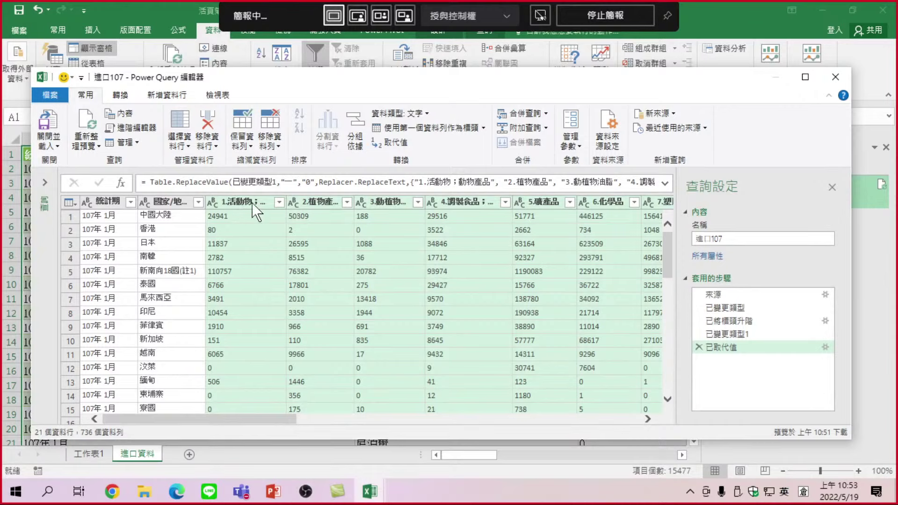
- Set product columns 1, 2.植物產品 and 3 to the 整數 (Whole Number) type
click(212, 202)
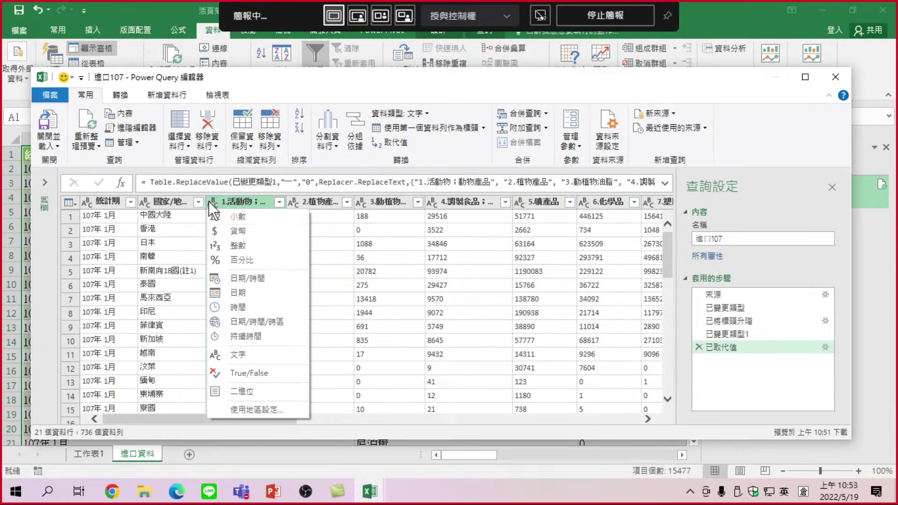
click(239, 246)
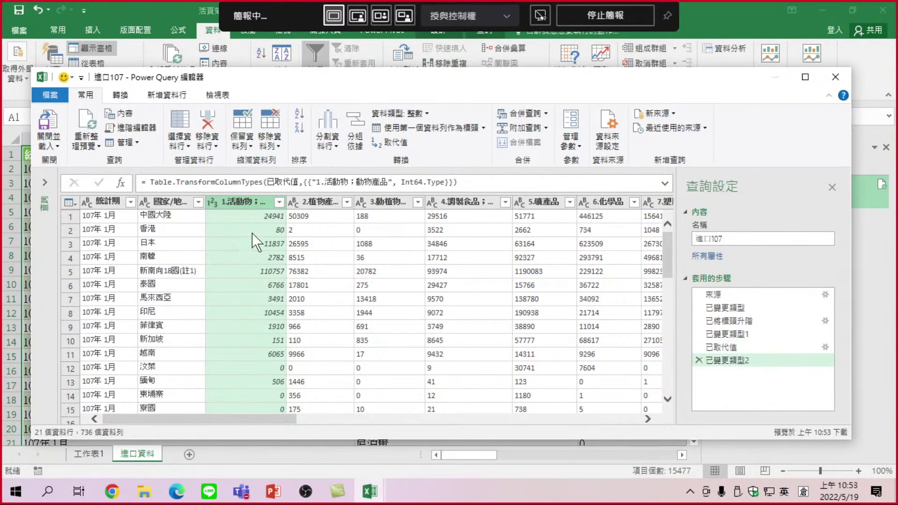
click(292, 202)
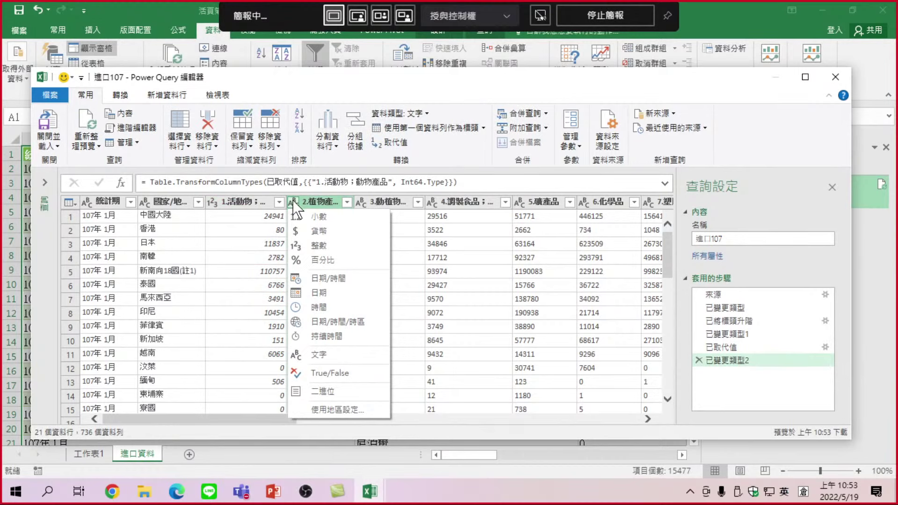
click(322, 245)
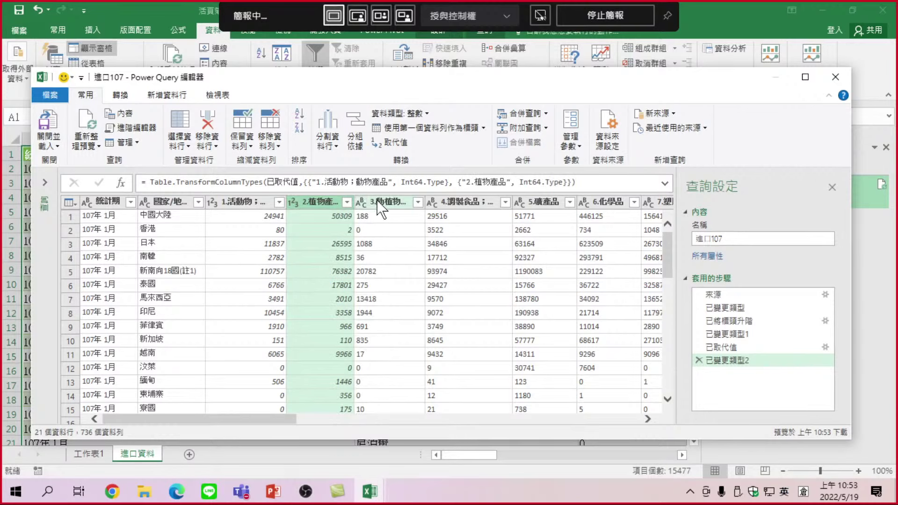
click(361, 203)
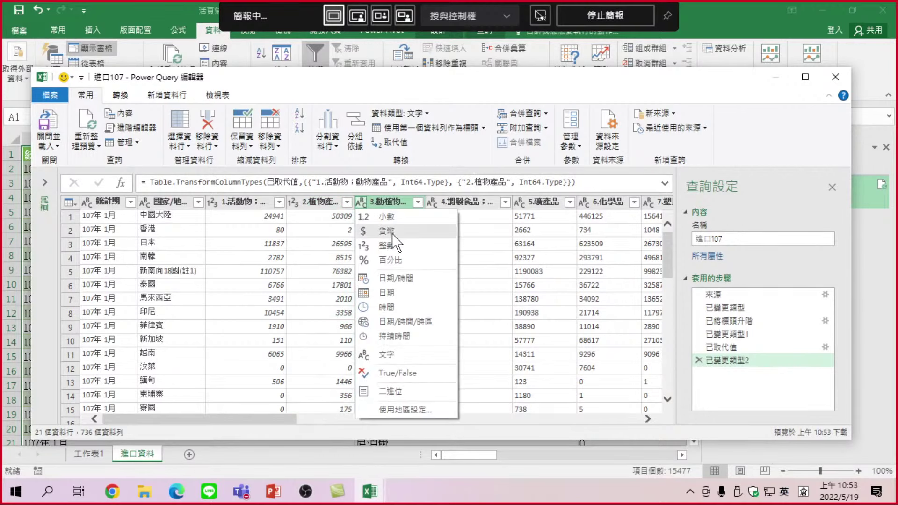
click(386, 244)
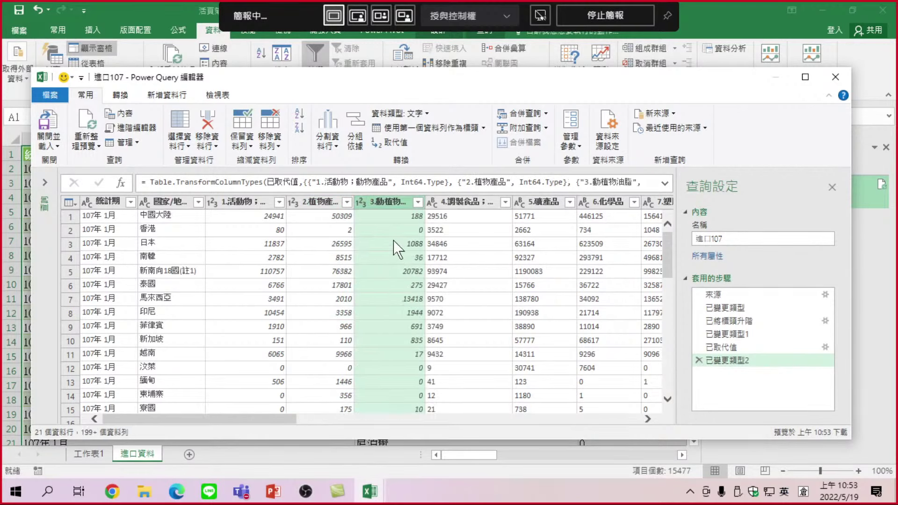
- Set columns 4, 5.礦產品 and 6.化學品 to whole-number type
click(433, 206)
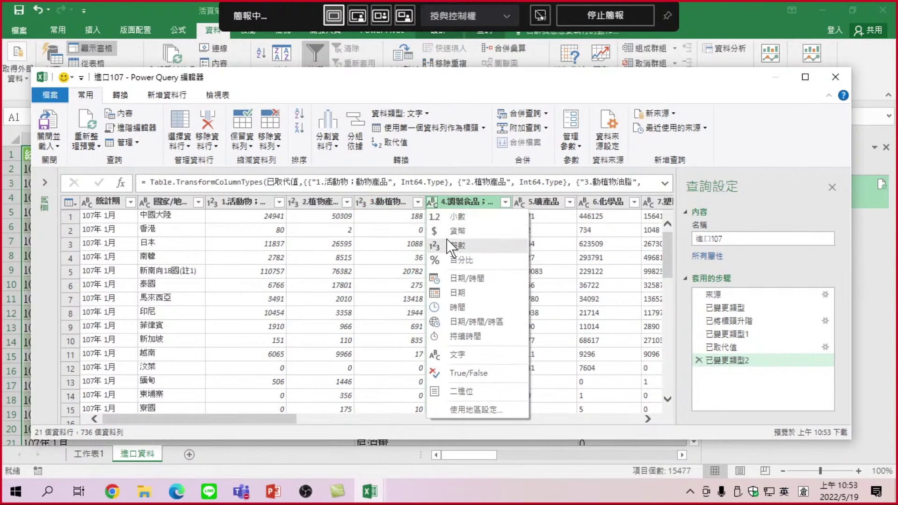
click(537, 218)
click(521, 202)
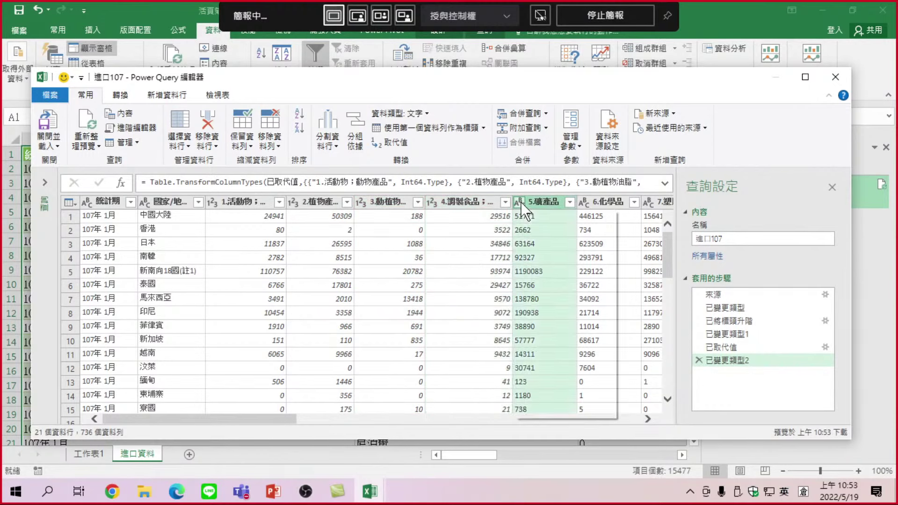
click(544, 247)
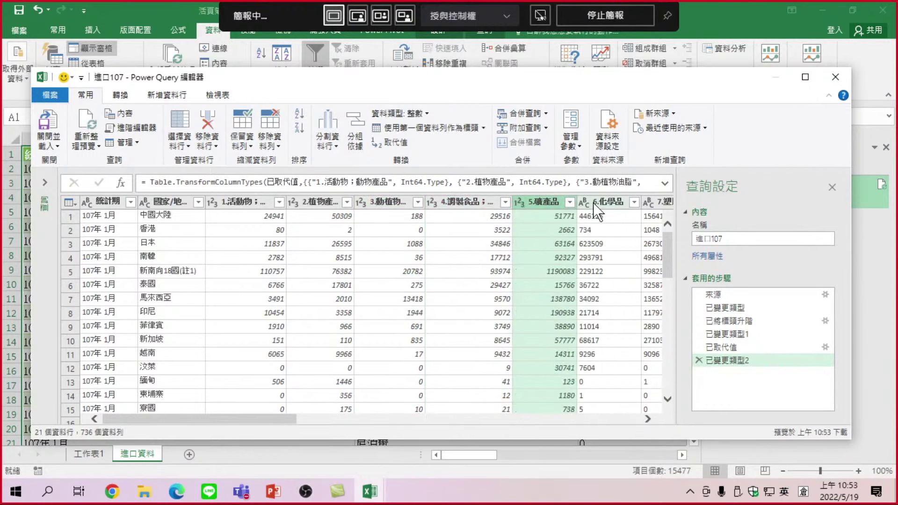
click(585, 202)
click(607, 247)
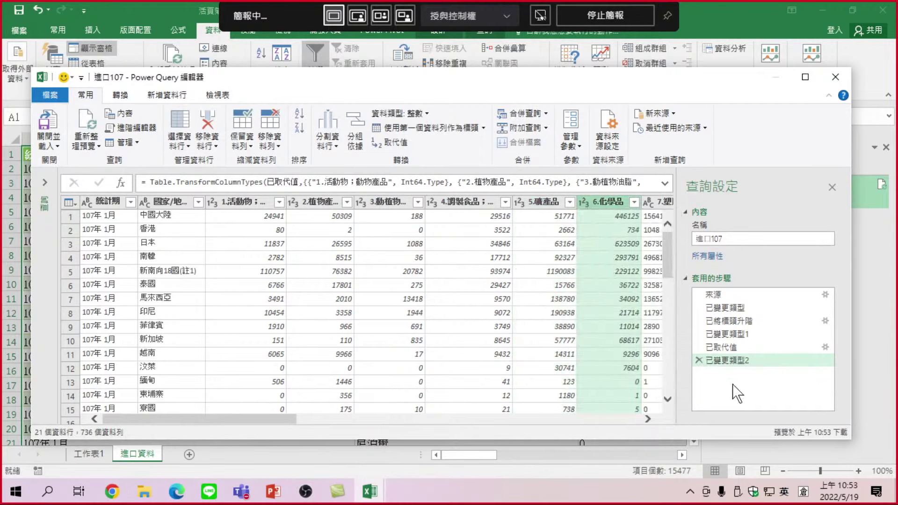
mouse_move(713, 360)
mouse_down()
mouse_move(759, 368)
mouse_move(736, 369)
mouse_up()
mouse_move(266, 418)
mouse_down()
mouse_move(358, 420)
mouse_move(400, 433)
mouse_up()
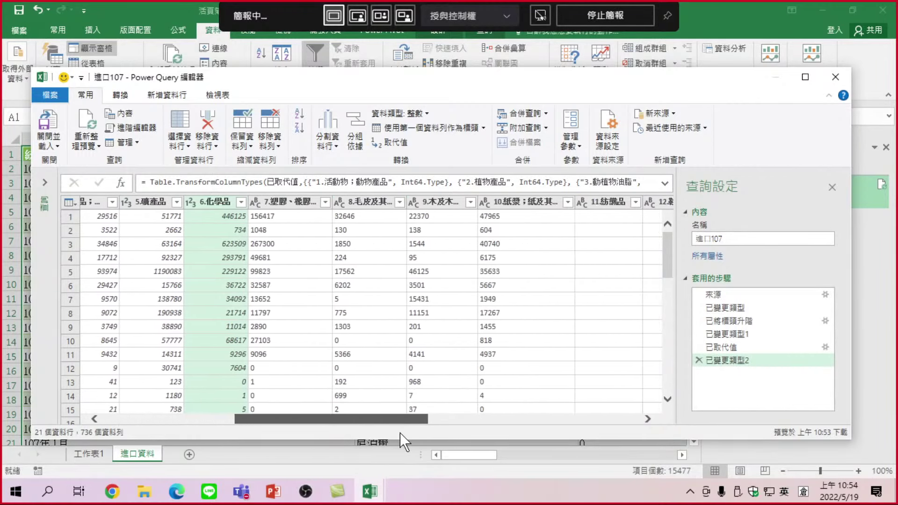
- Change columns 7 through 11.紡織品 to whole-number type
click(253, 212)
click(277, 244)
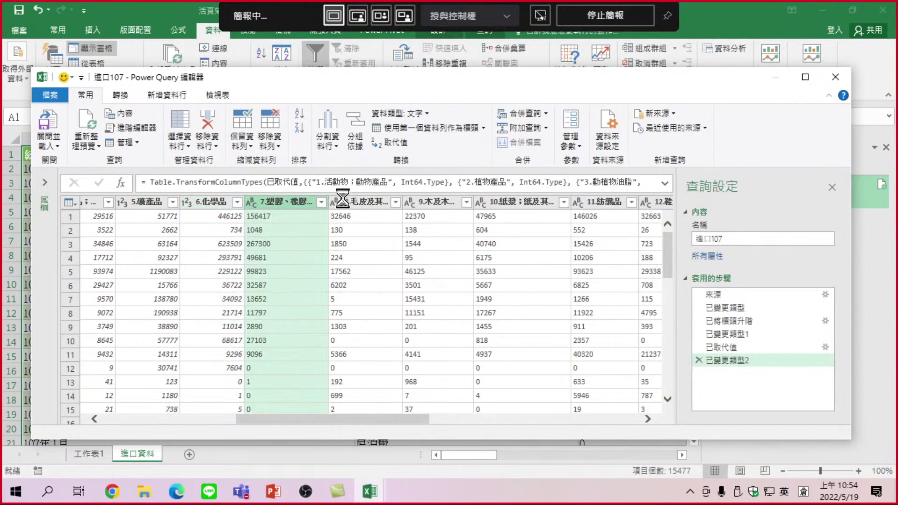
click(335, 202)
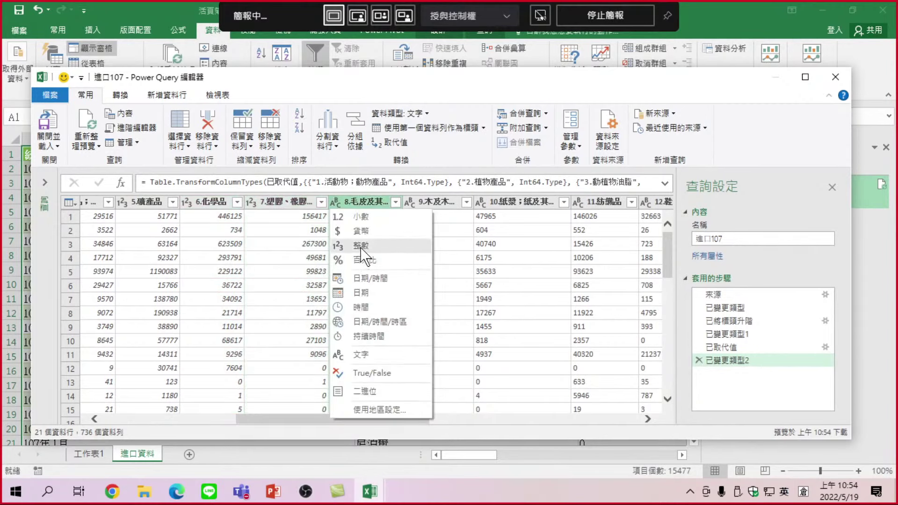
click(360, 248)
click(414, 201)
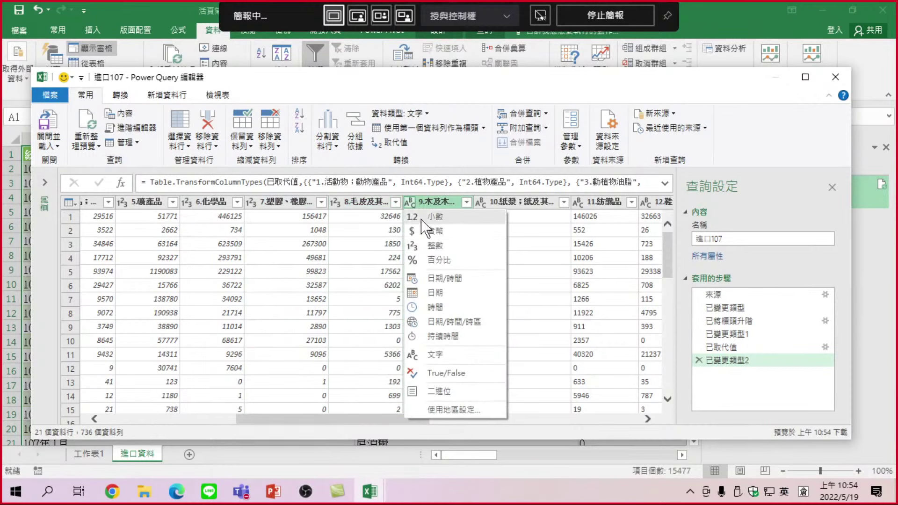
click(434, 247)
click(481, 201)
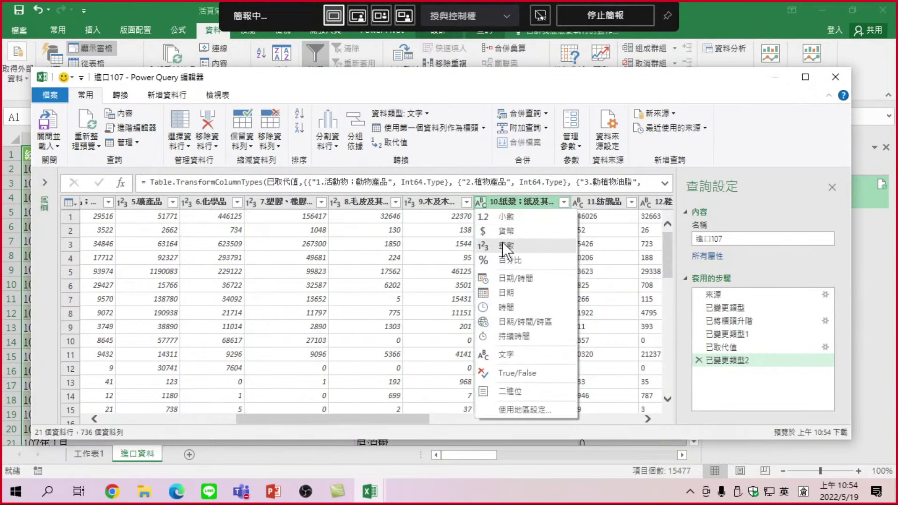
click(503, 244)
click(579, 202)
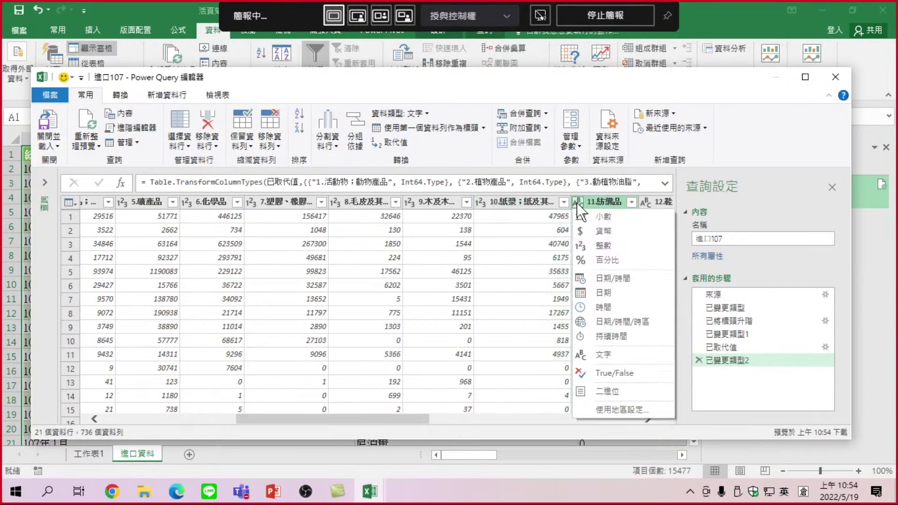
click(598, 245)
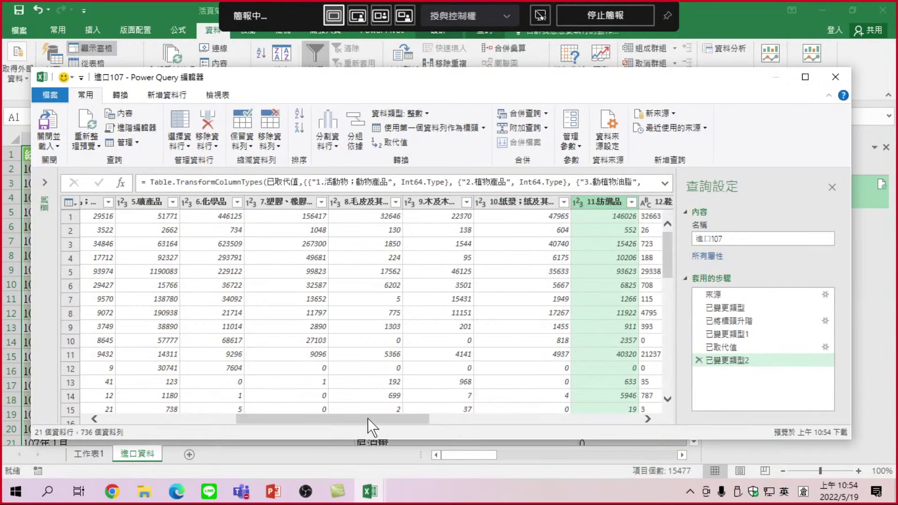
drag(368, 418, 502, 415)
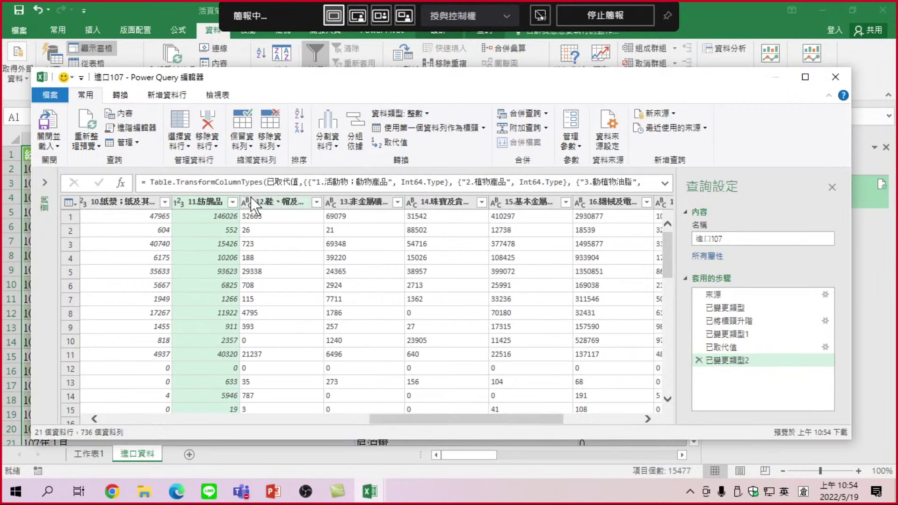
- Change columns 12 through 16 to whole-number type
click(247, 201)
click(270, 245)
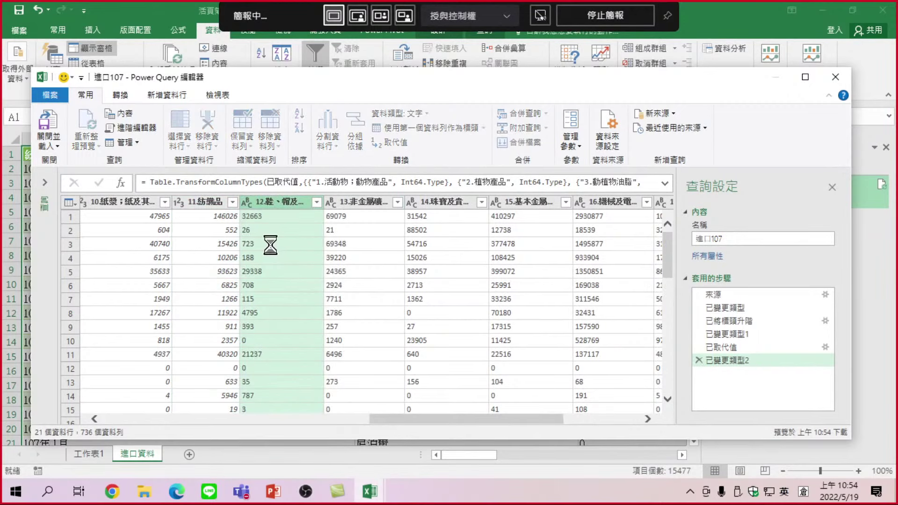
click(329, 201)
click(355, 249)
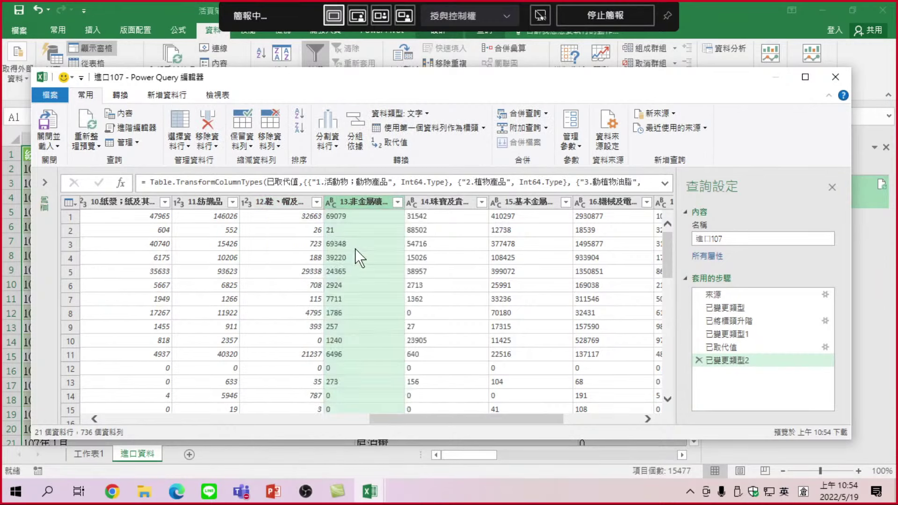
click(416, 202)
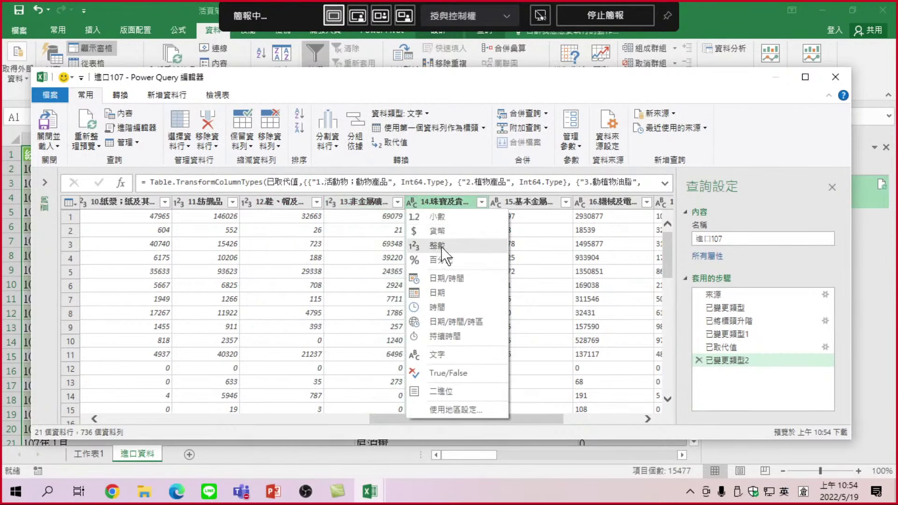
click(442, 246)
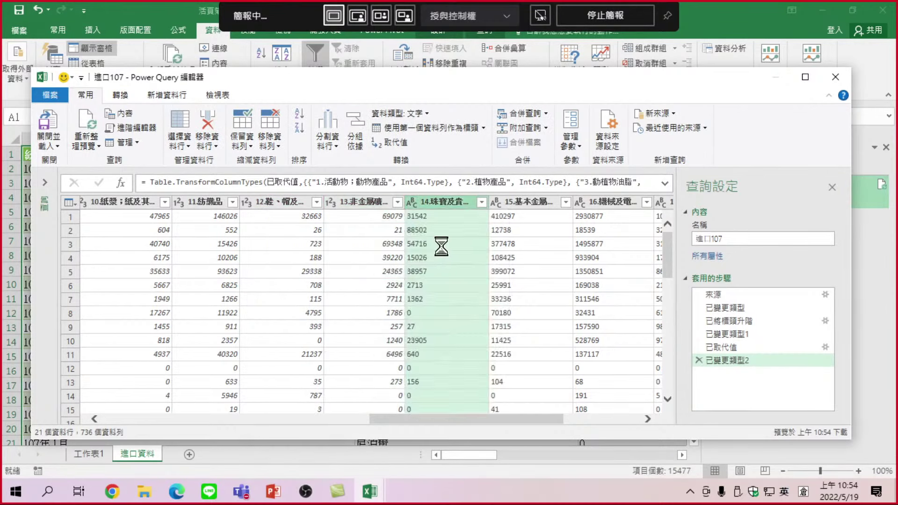
click(494, 202)
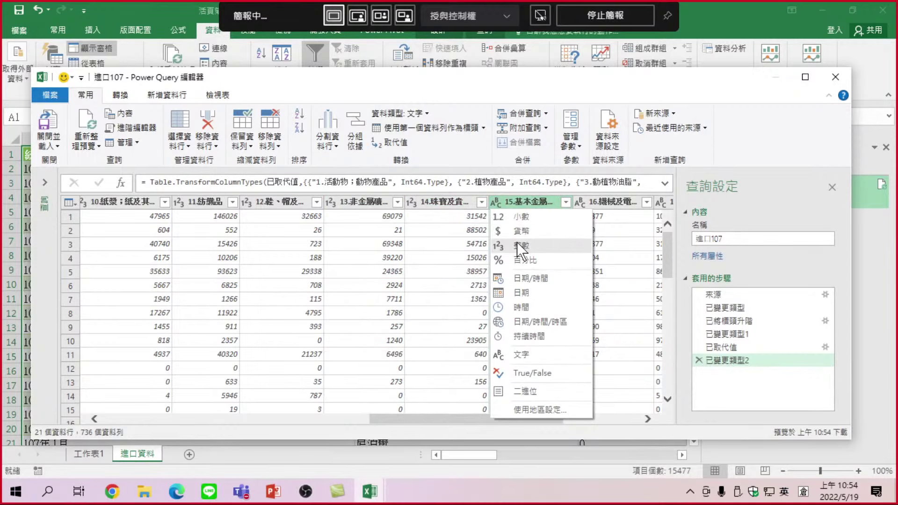
click(517, 242)
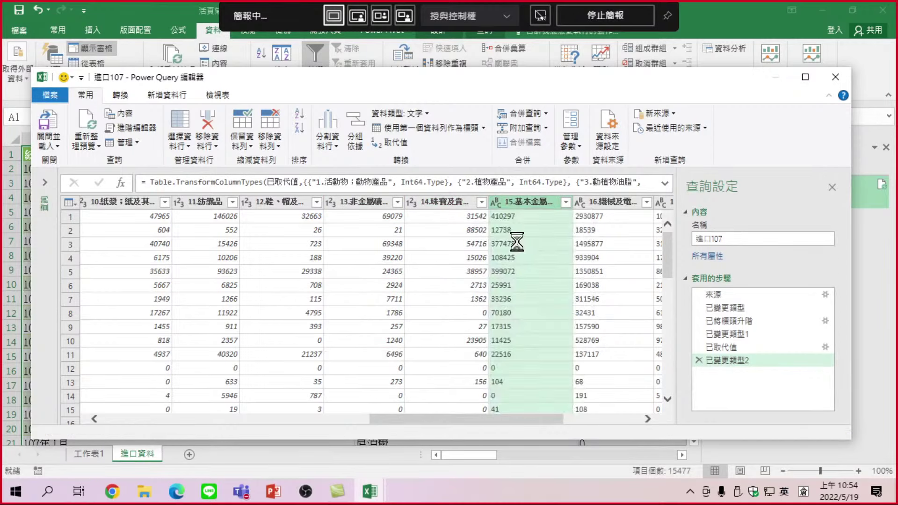
click(577, 202)
click(605, 245)
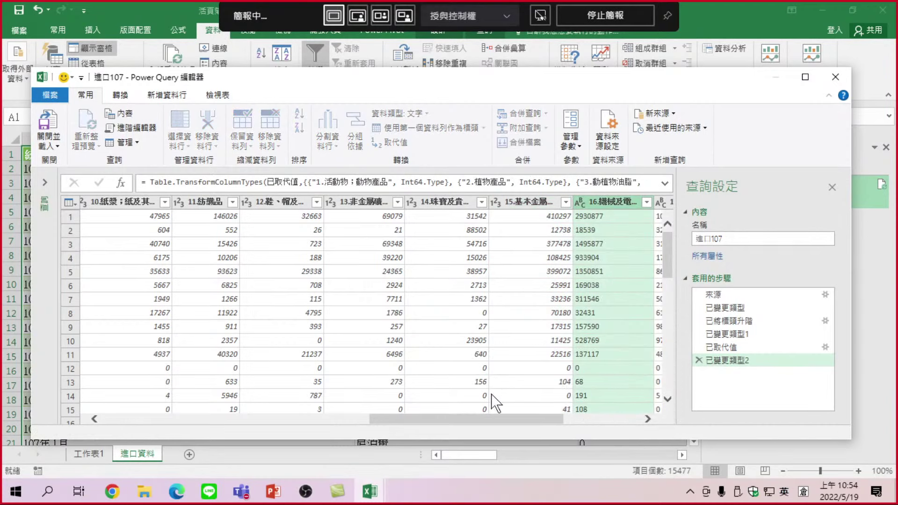
drag(496, 418, 580, 424)
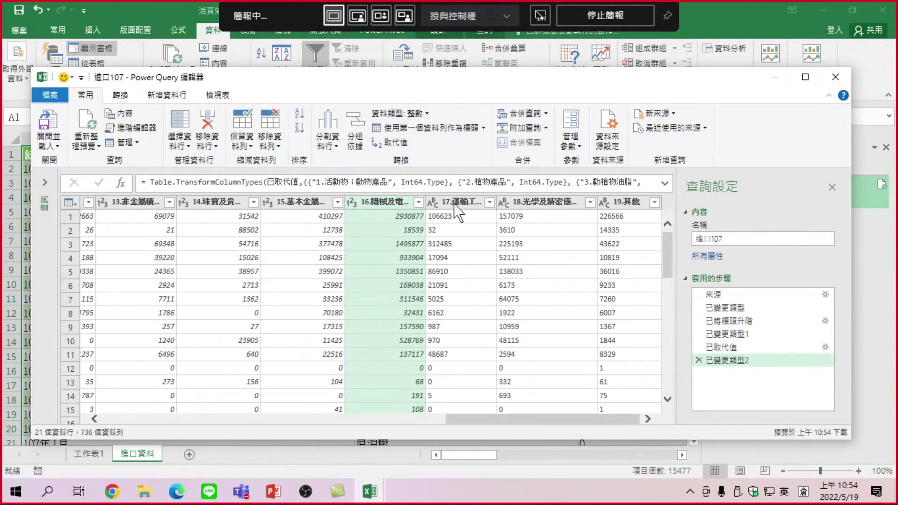
- Set columns 17, 18 and 19.其他 to whole-number type
click(434, 201)
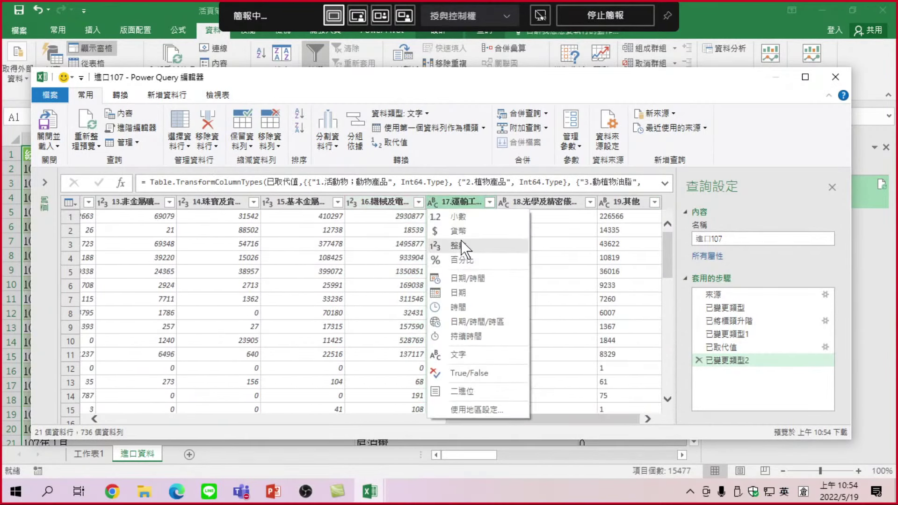
click(461, 244)
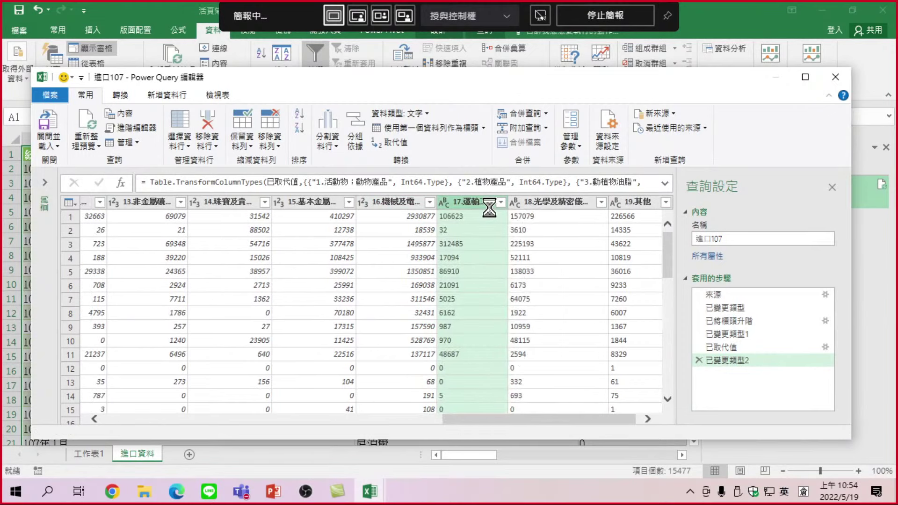
click(516, 201)
click(541, 248)
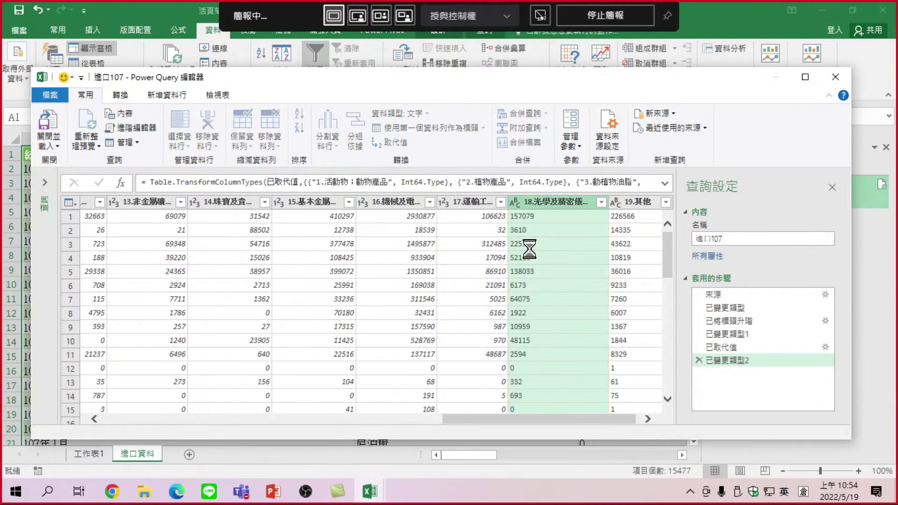
click(618, 201)
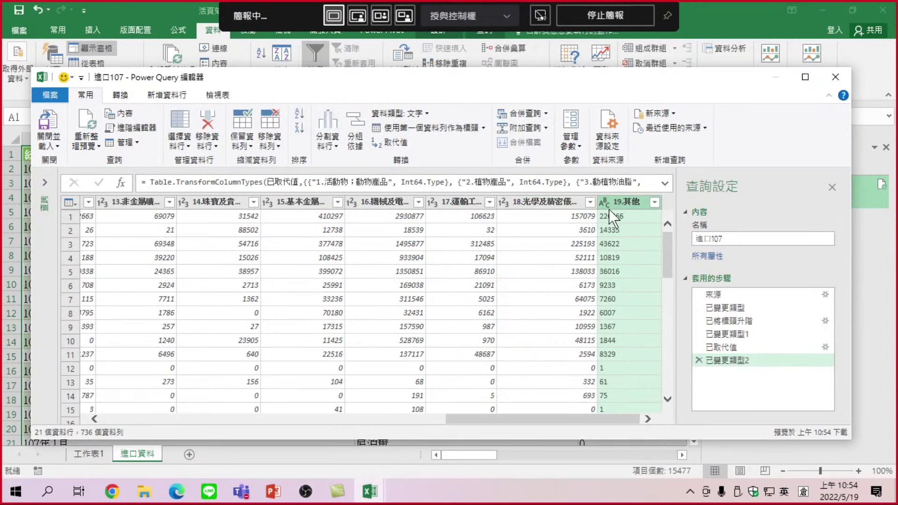
click(607, 198)
click(622, 250)
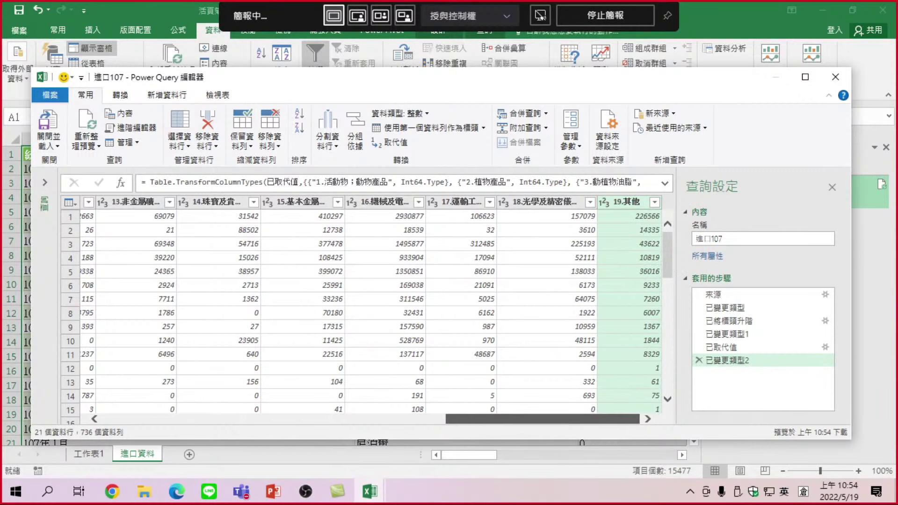
drag(627, 420, 297, 332)
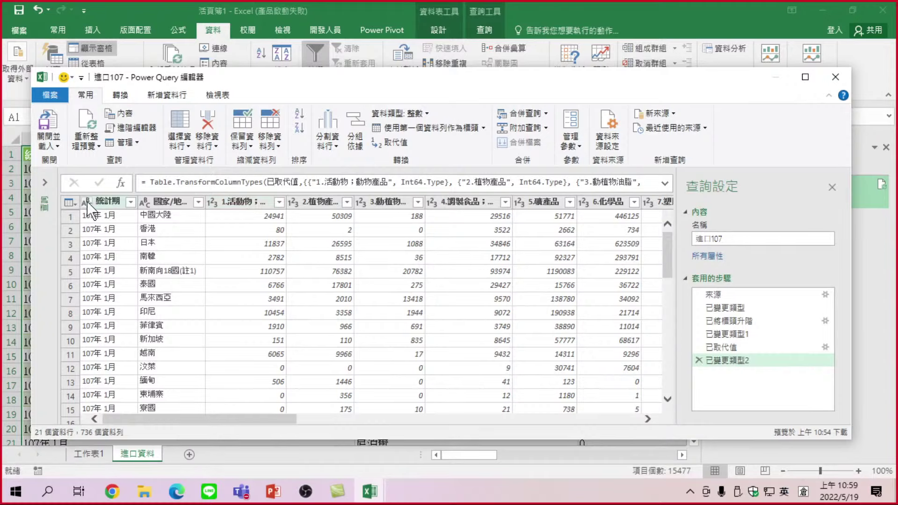
- Select the product columns from 1.活動物；動物產品 through 19.其他 with a Shift-click range
click(242, 202)
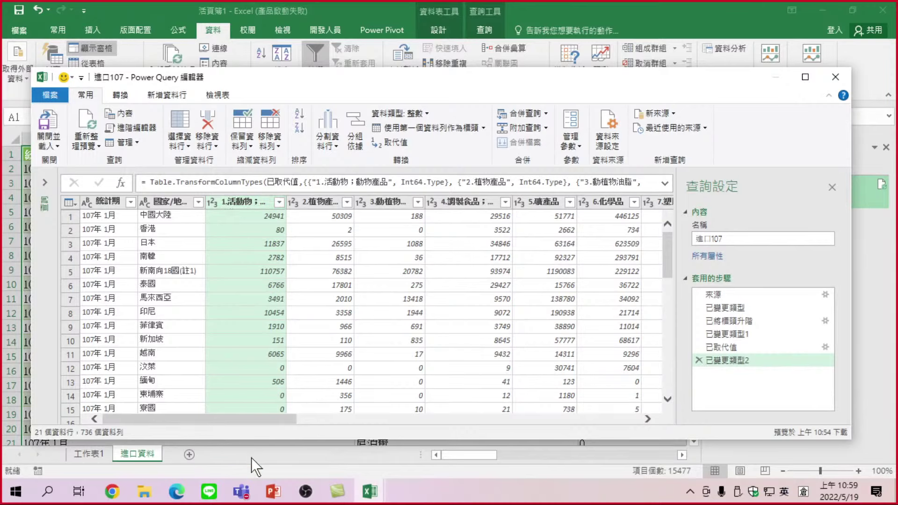
drag(225, 417, 638, 437)
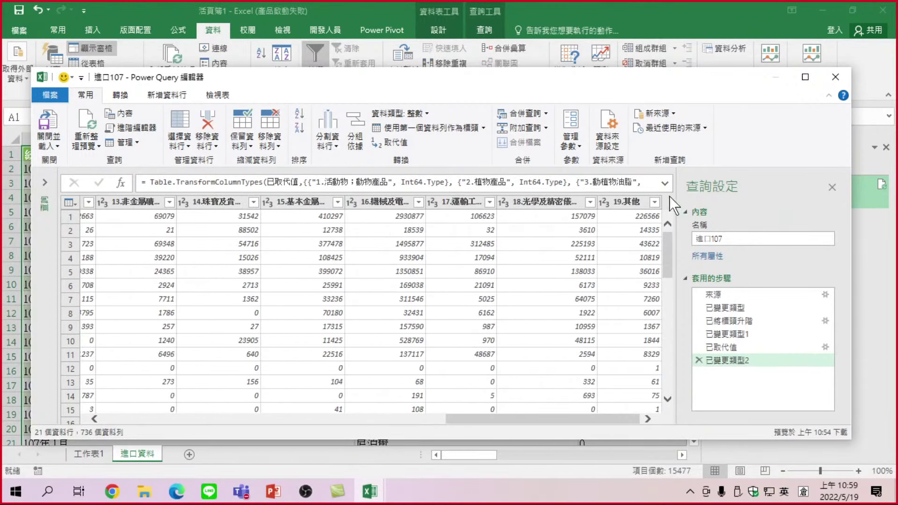
shift+click(629, 202)
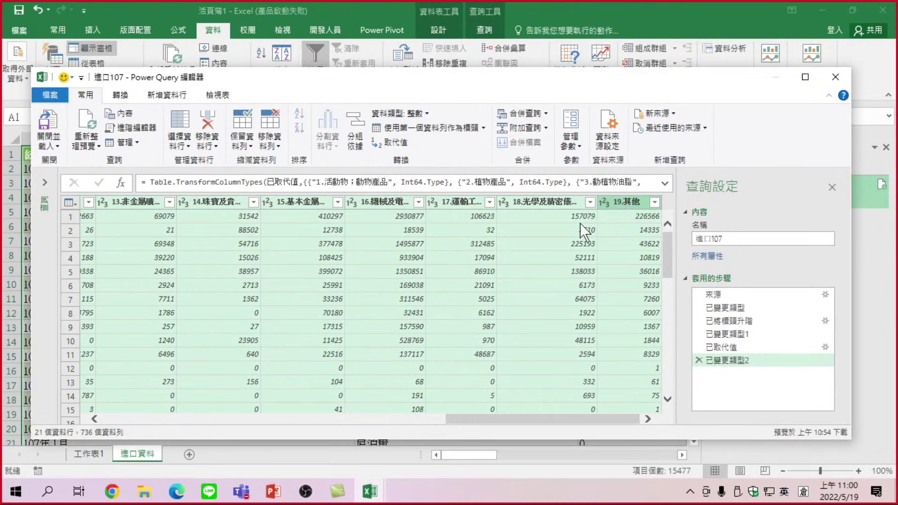
- Apply Unpivot Other Columns from the Transform tab, keeping 統計期 and 國家/地區別 fixed
click(121, 96)
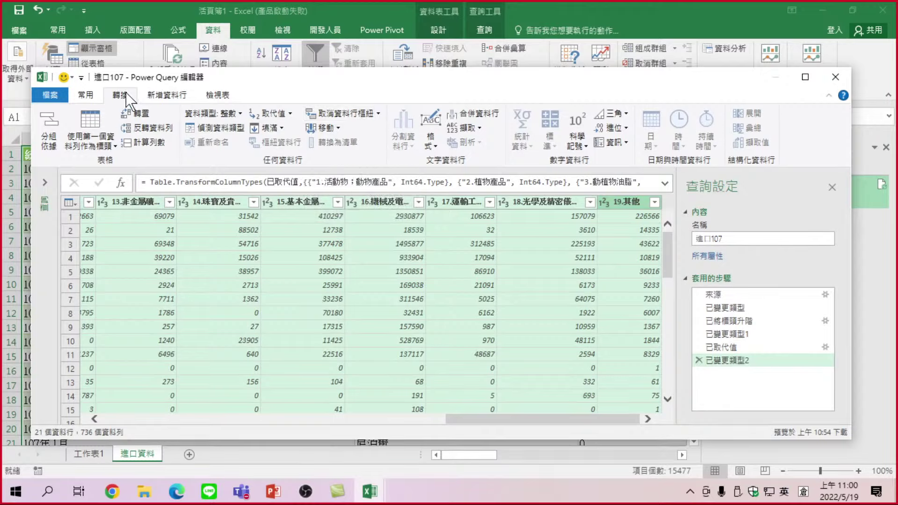
click(337, 113)
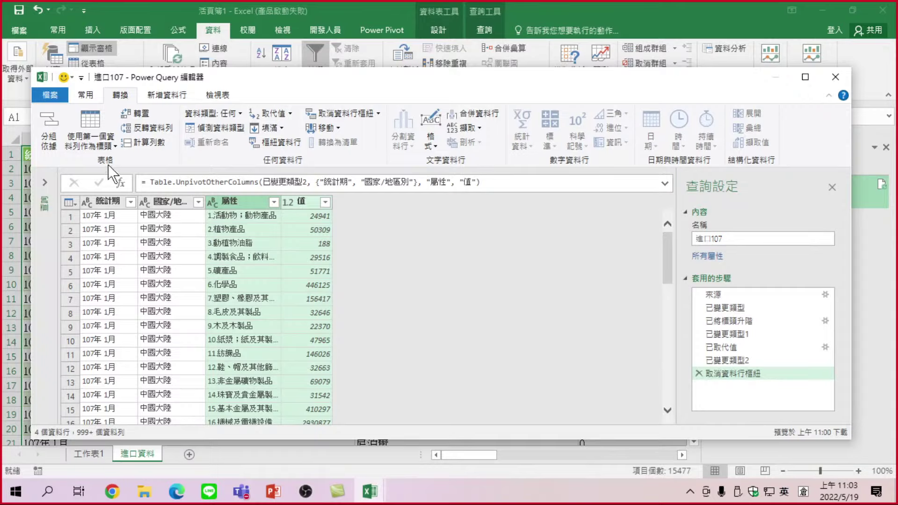
- Switch to the Home ribbon and move the Power Query Editor window slightly right
click(88, 96)
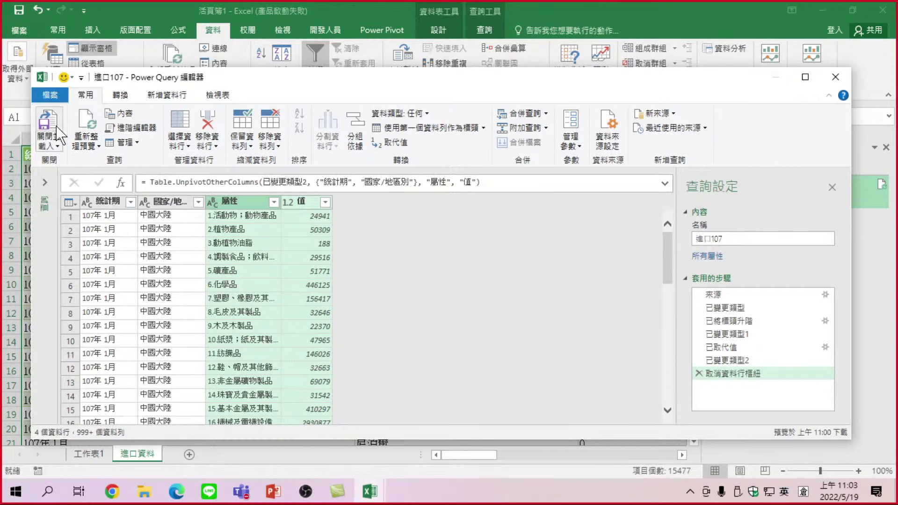
drag(253, 84, 326, 80)
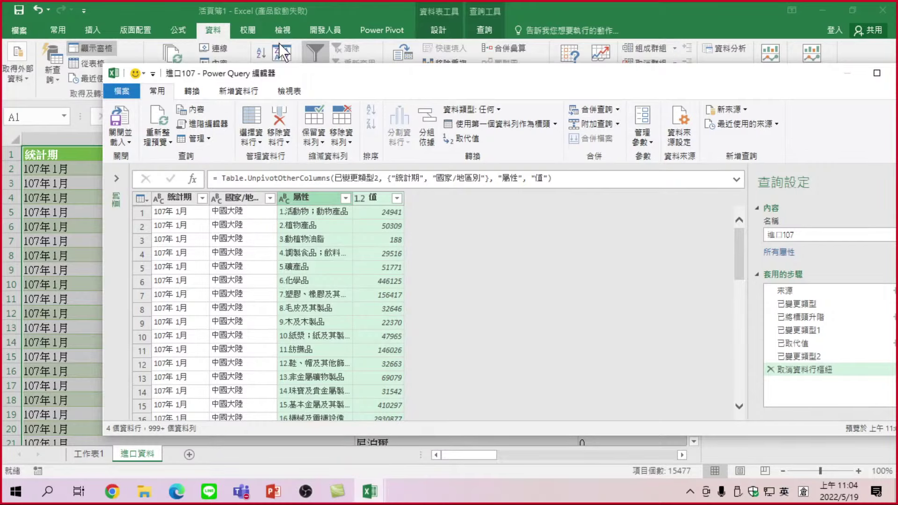
- Nudge the editor window right, then Close & Load the 進口107 query
drag(312, 82, 334, 85)
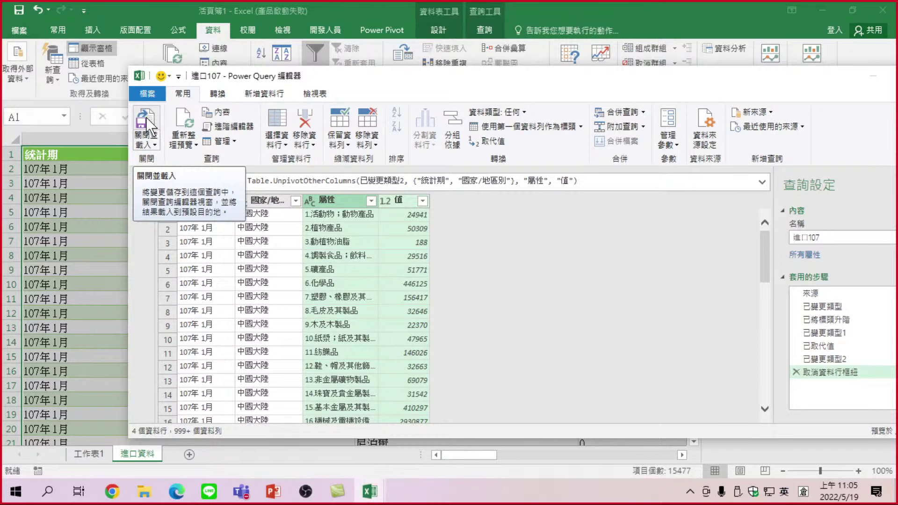
click(146, 117)
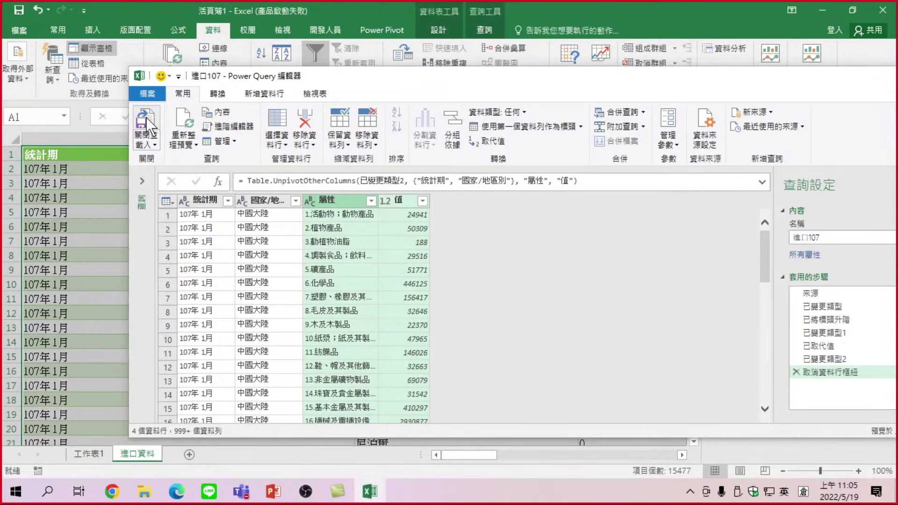